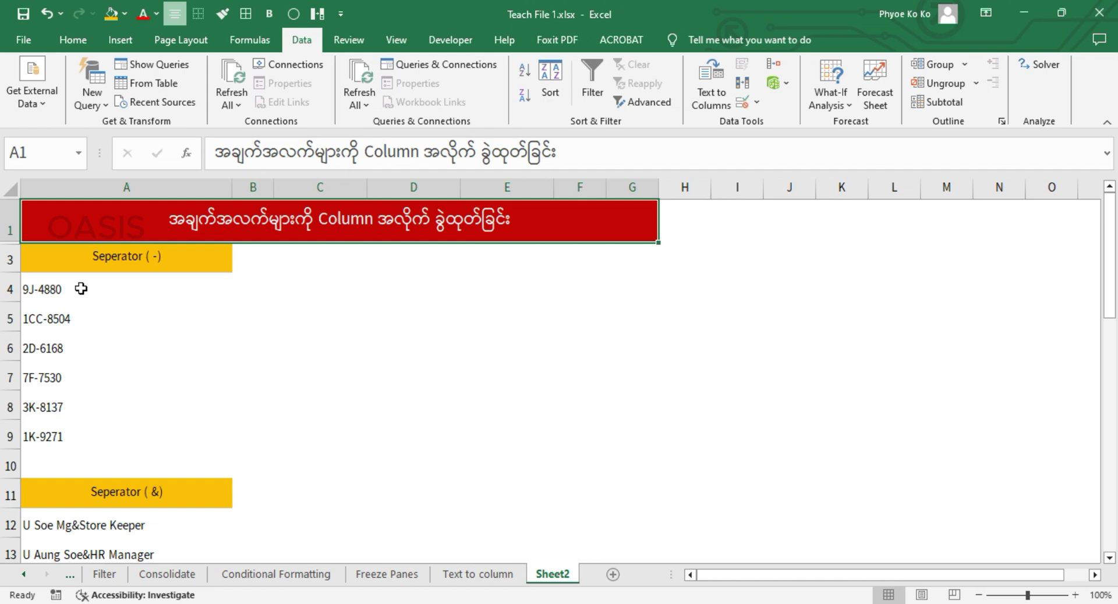
Select the hyphenated codes in A4:A9 and launch Text to Columns, moving the wizard aside
left_click_drag(80, 288, 109, 436)
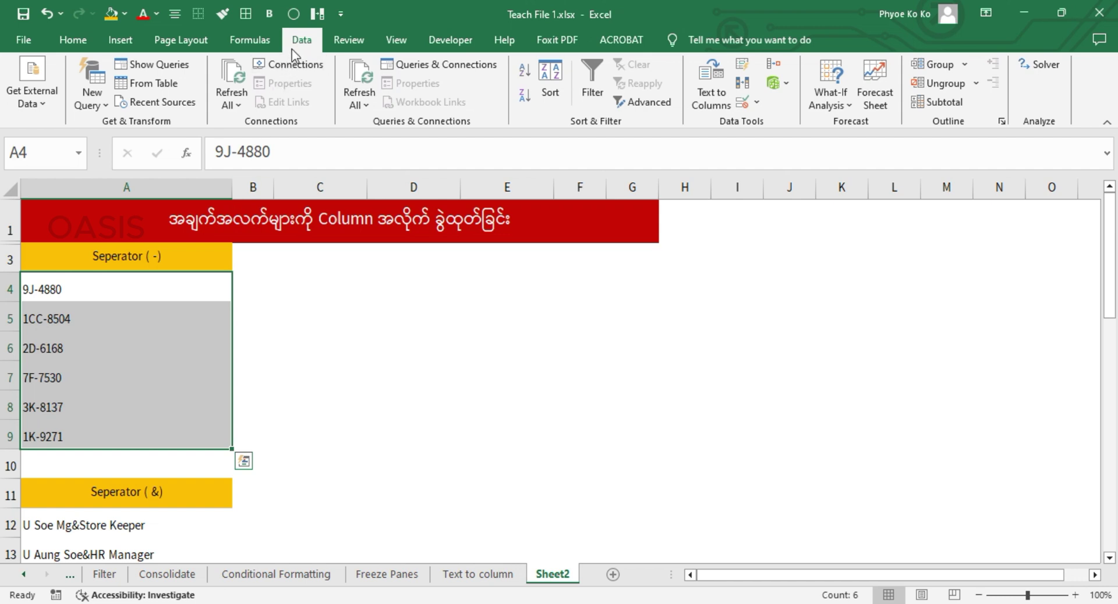
left_click(717, 92)
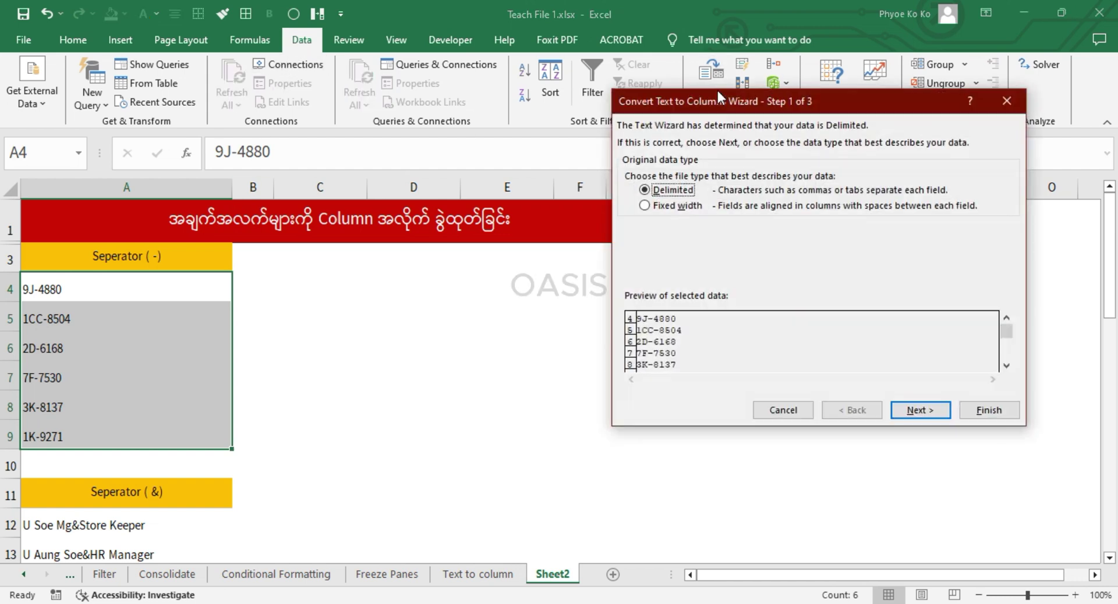
left_click_drag(715, 97, 449, 124)
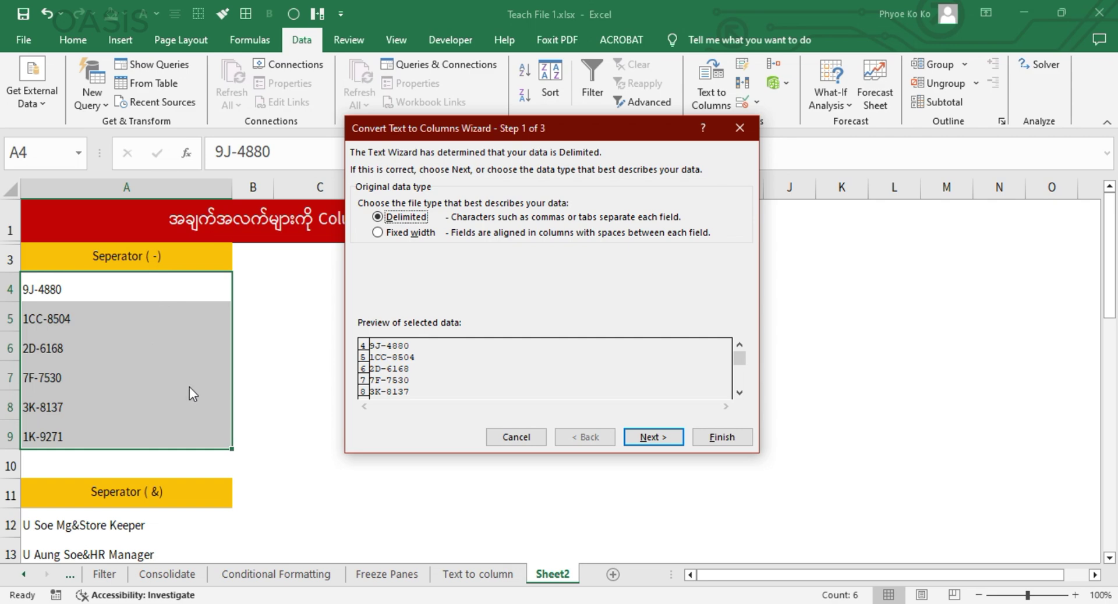
Split the A4:A9 codes on a '-' delimiter, leaving prefixes in column A and numbers in B
left_click(651, 437)
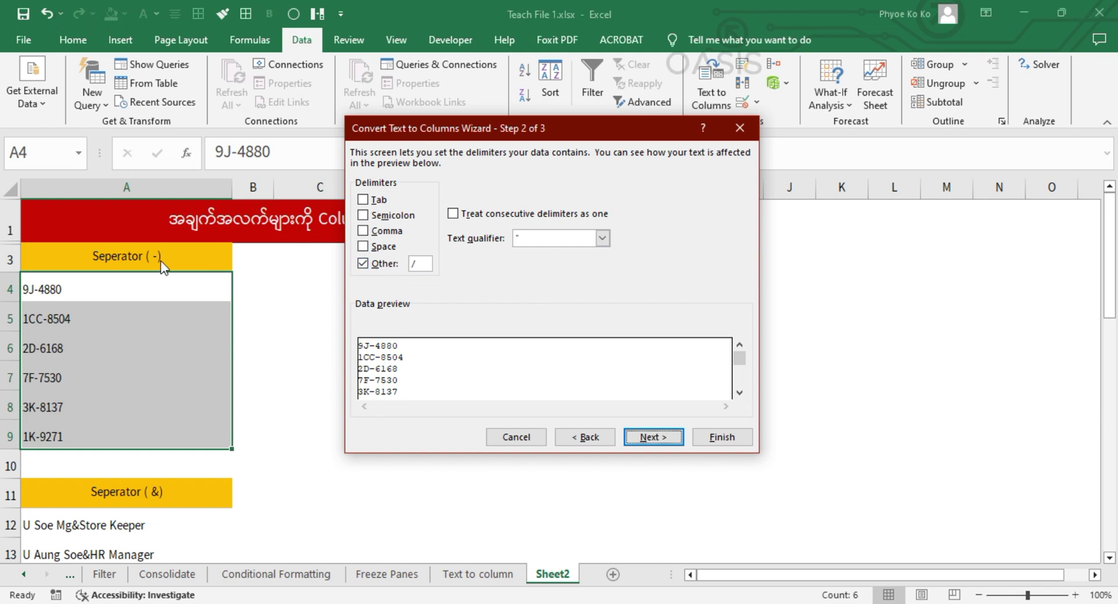
left_click(424, 266)
type("-")
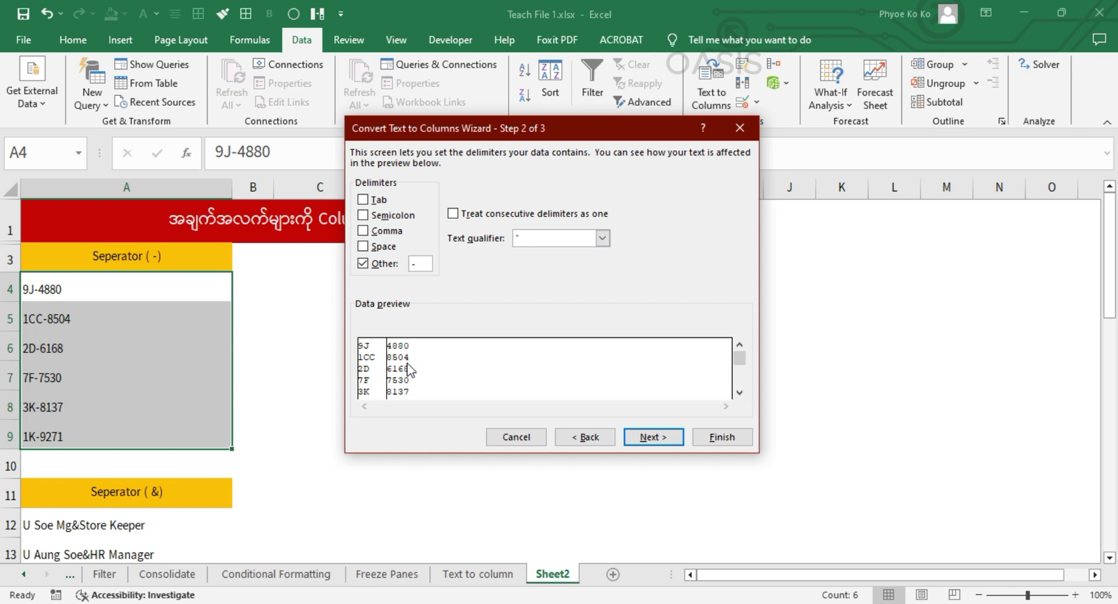
left_click(652, 437)
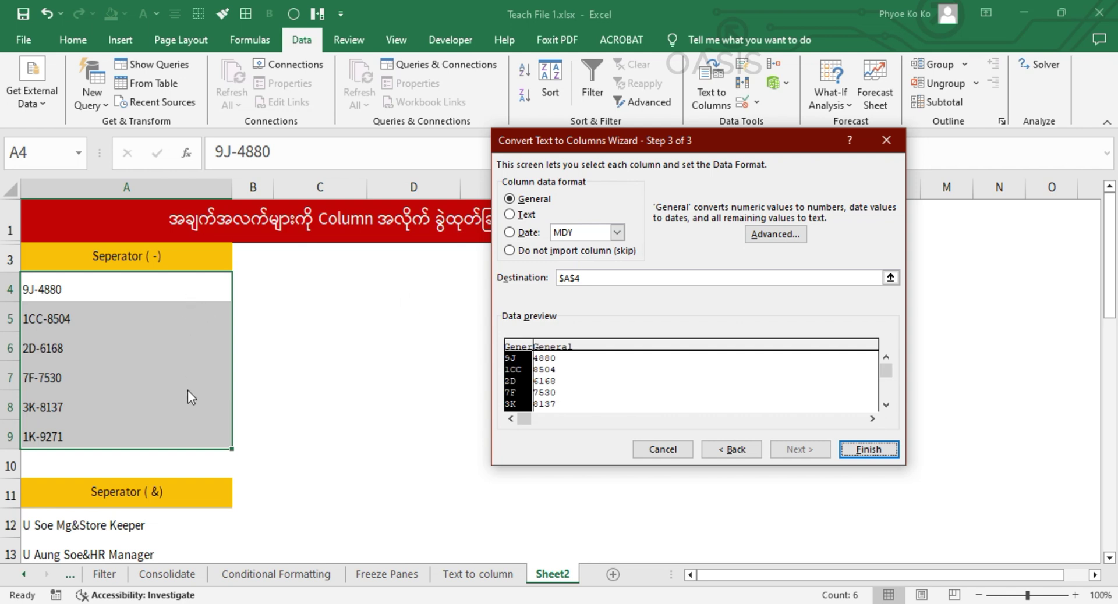
left_click(867, 449)
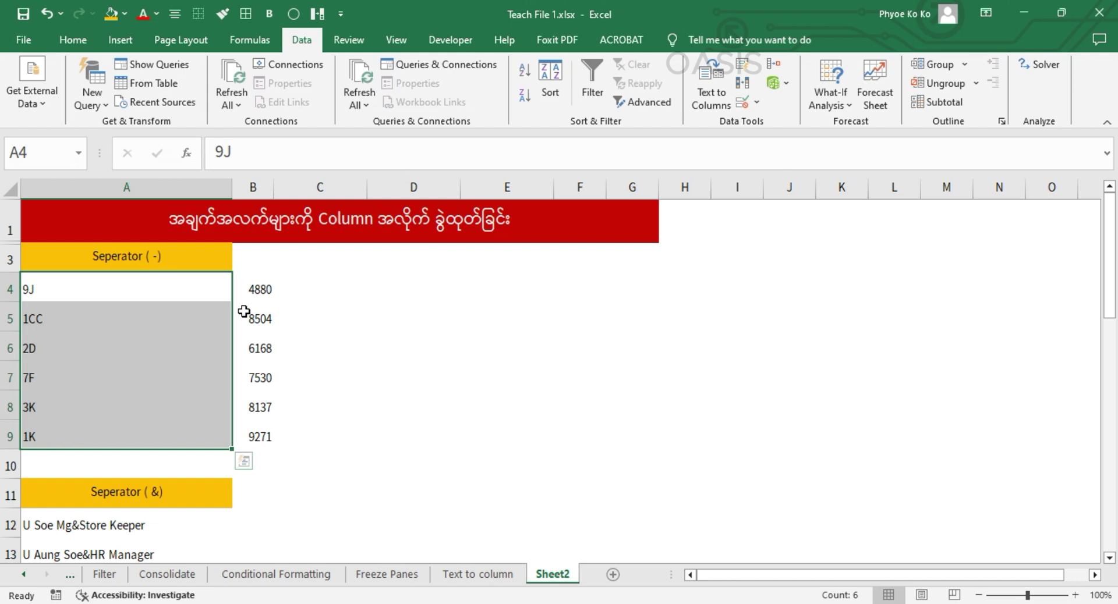
Undo the hyphen split to restore the full codes and relaunch Text to Columns
key("ctrl+z")
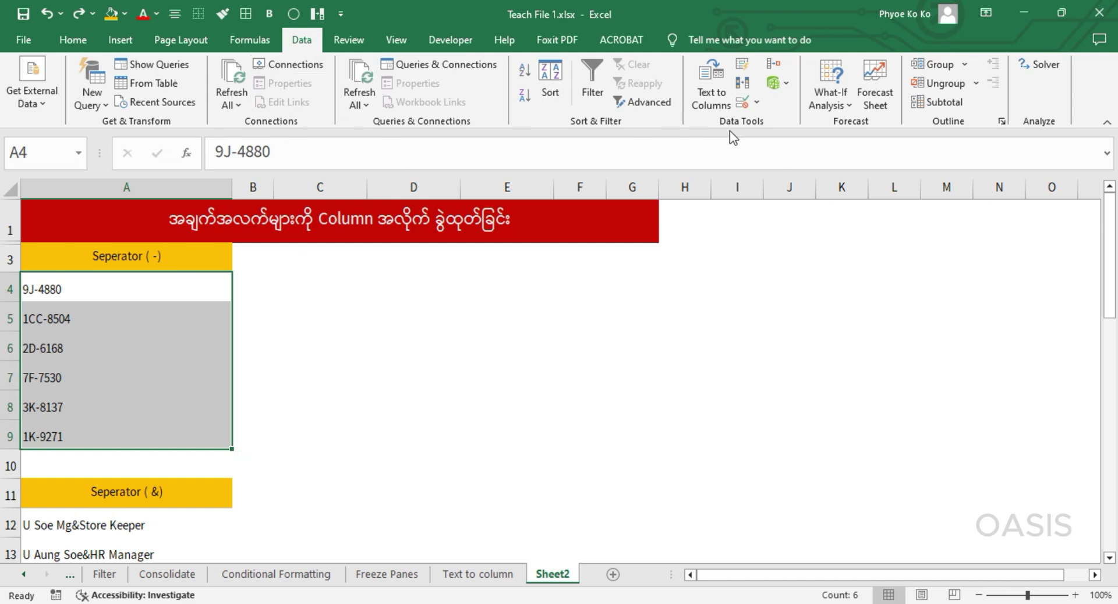
left_click(711, 81)
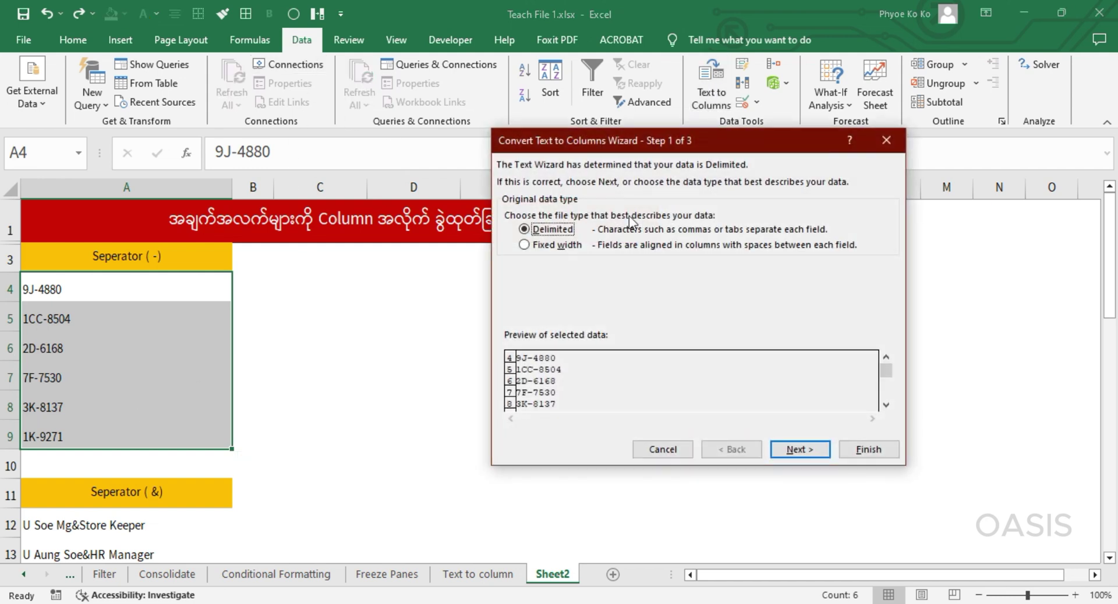
left_click_drag(639, 137, 410, 140)
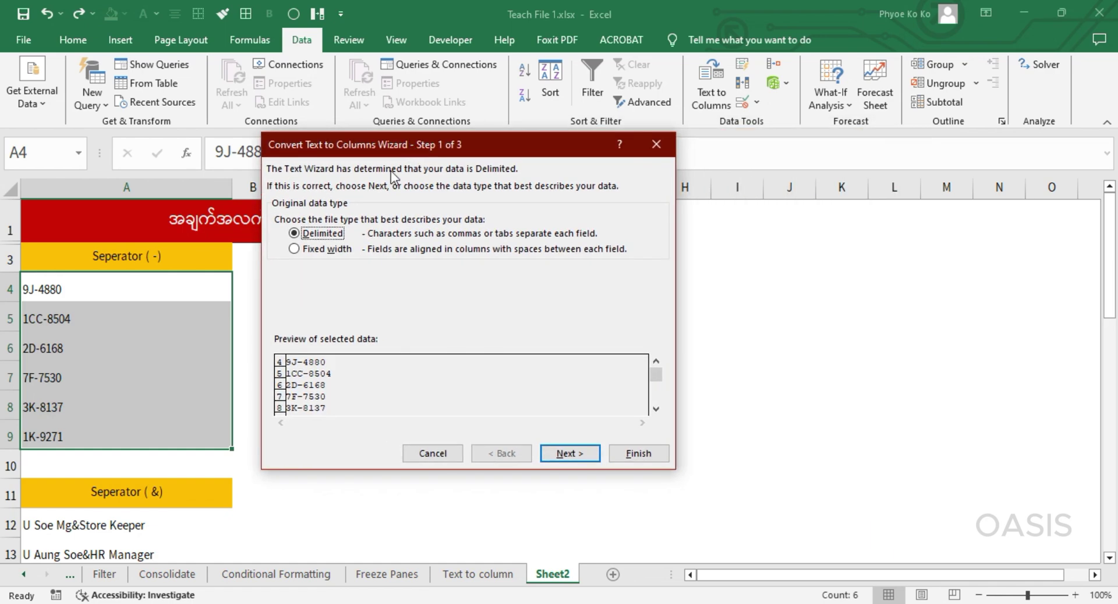
Re-split the codes at the hyphen with the destination set to cell C4
left_click(579, 454)
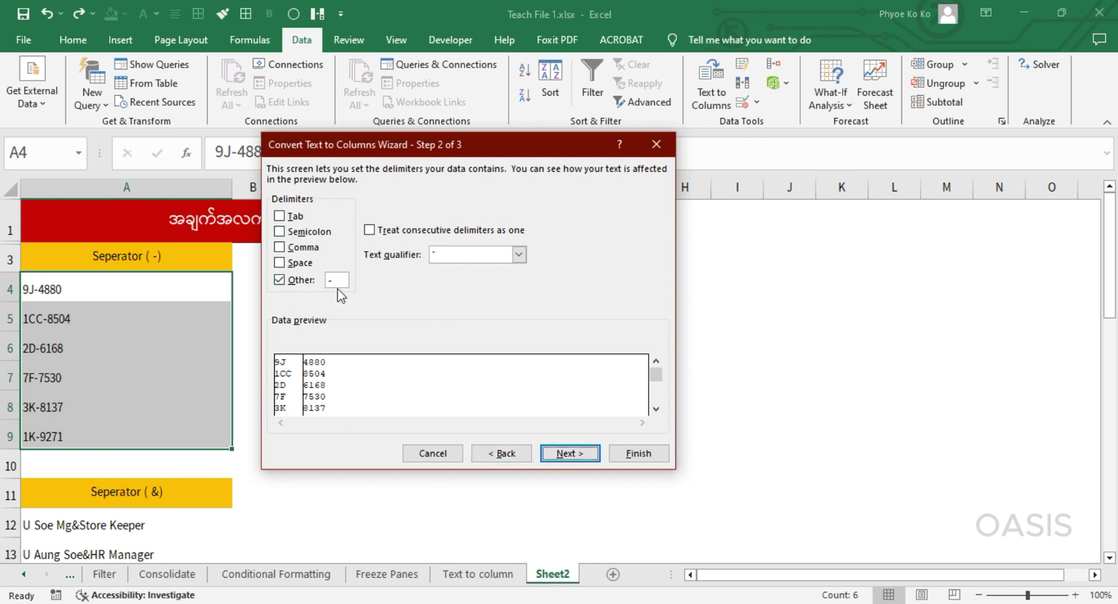
left_click_drag(425, 151, 676, 183)
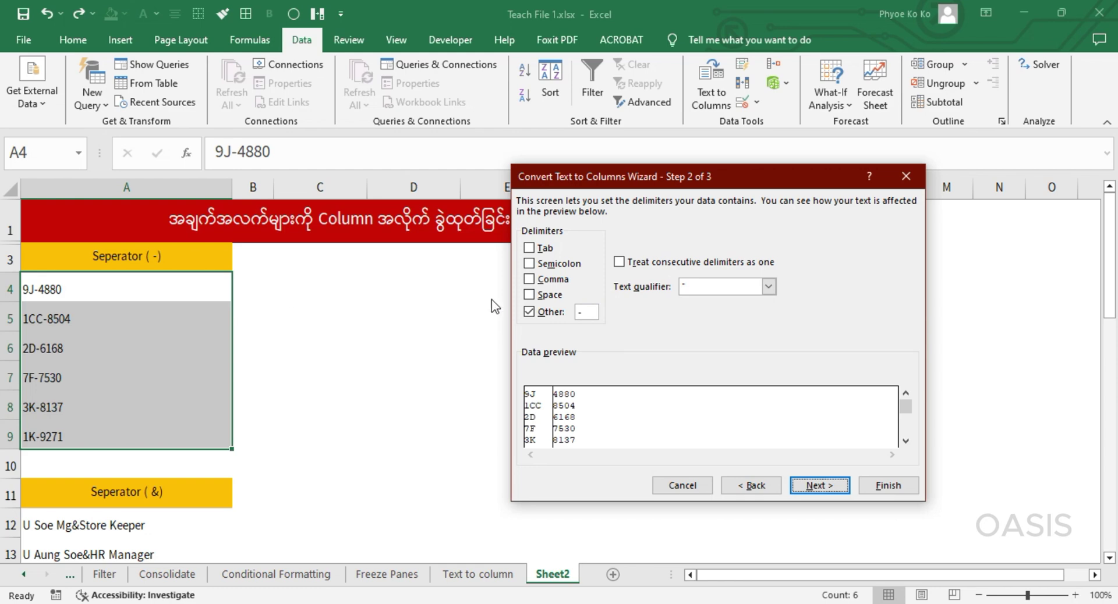
left_click(832, 488)
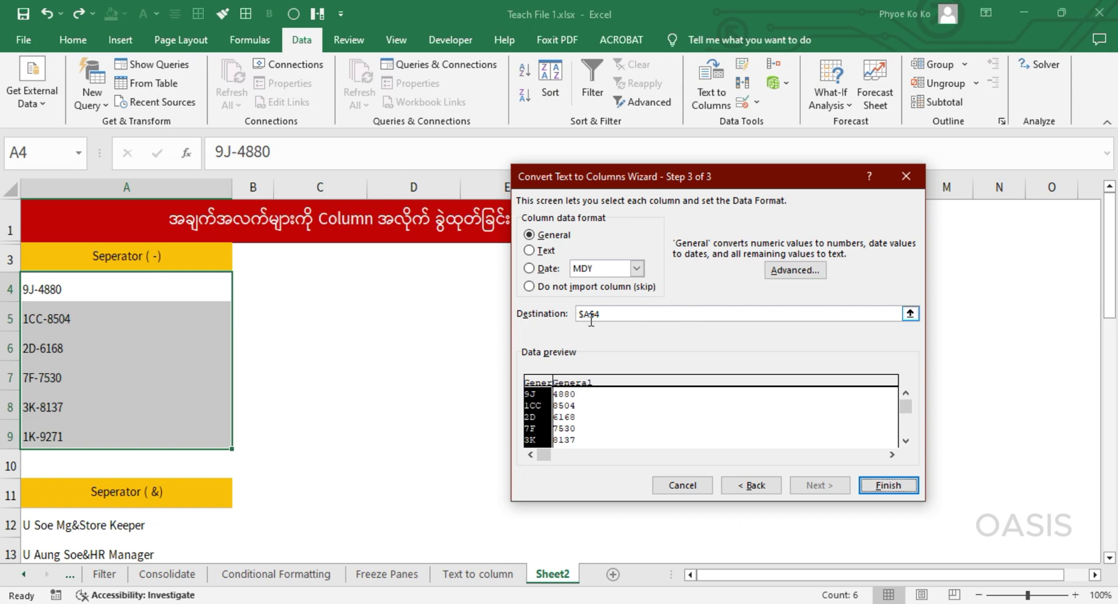
left_click(910, 314)
left_click(321, 293)
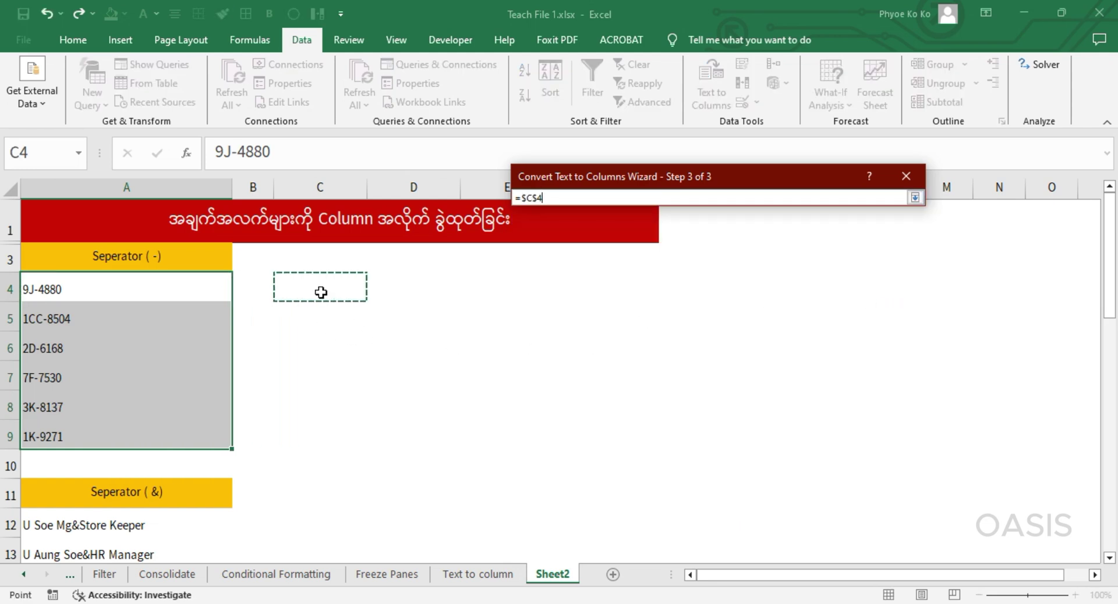
left_click(915, 198)
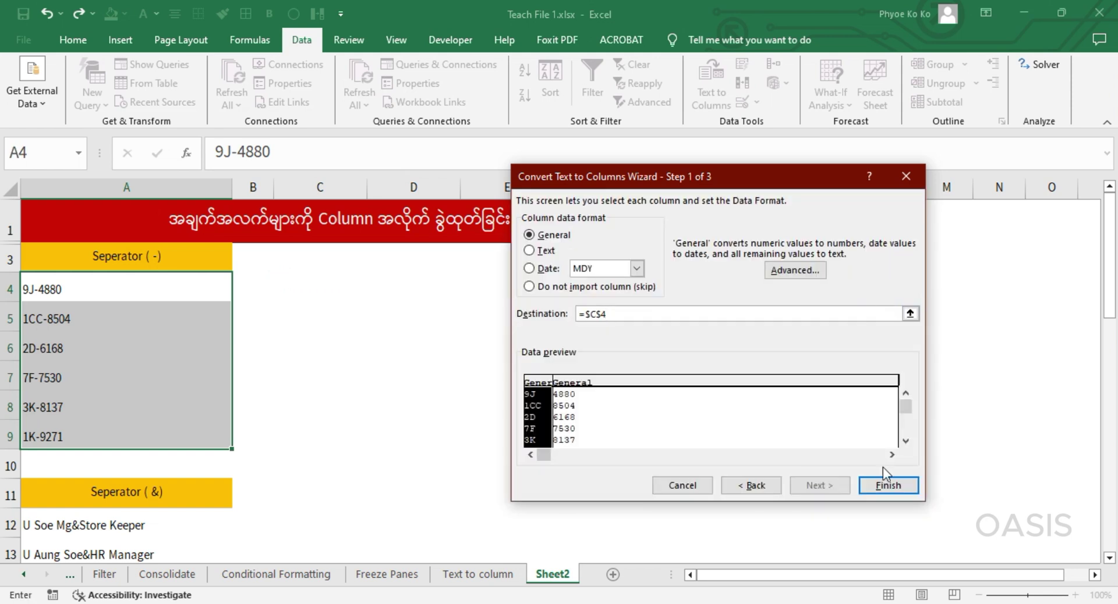
left_click(890, 488)
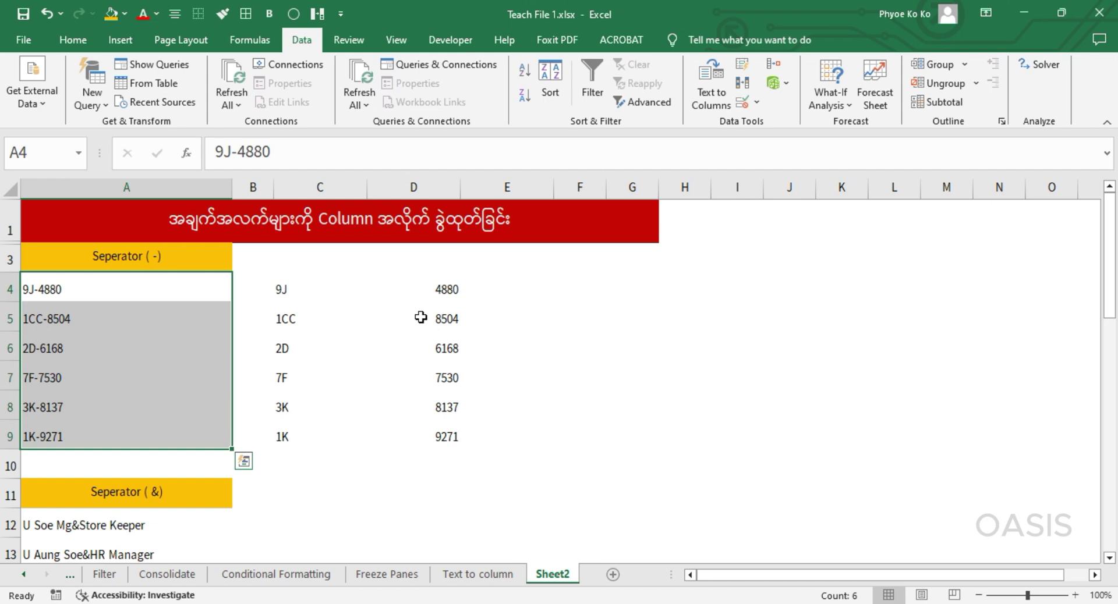
Select the name and role list in A12:A17 and launch Text to Columns
scroll(420, 317, "down", 3)
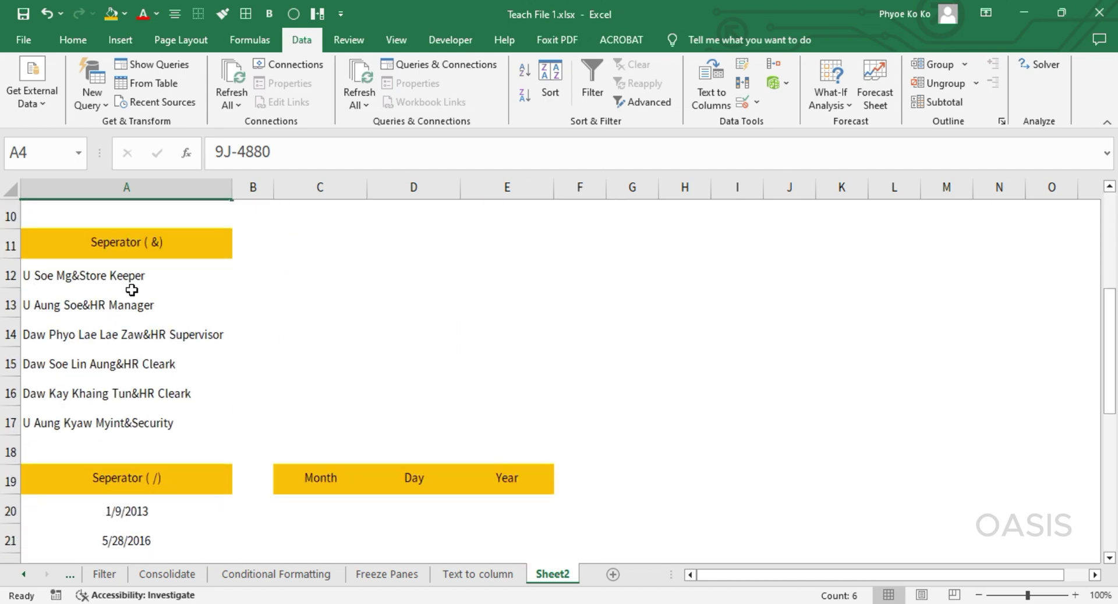
left_click(131, 290)
key("ctrl+shift+Down")
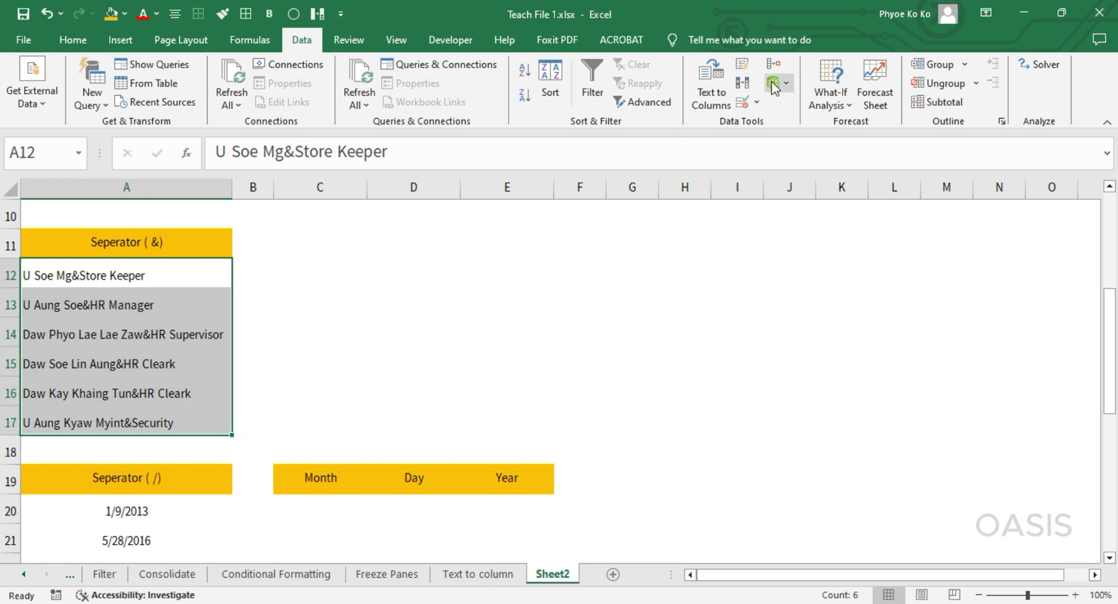
left_click(716, 92)
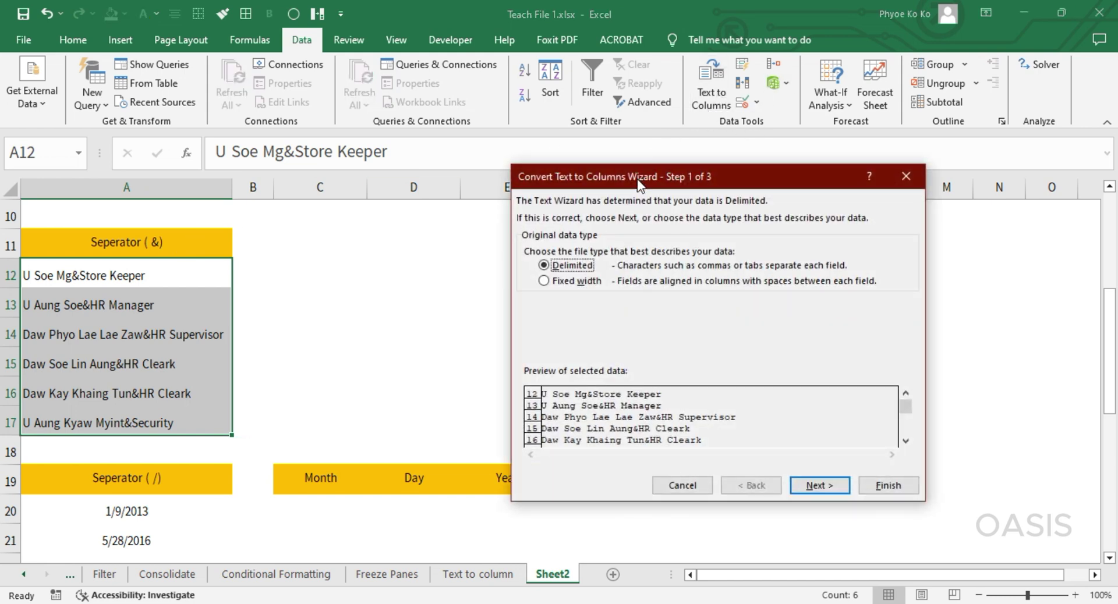
left_click_drag(637, 179, 580, 123)
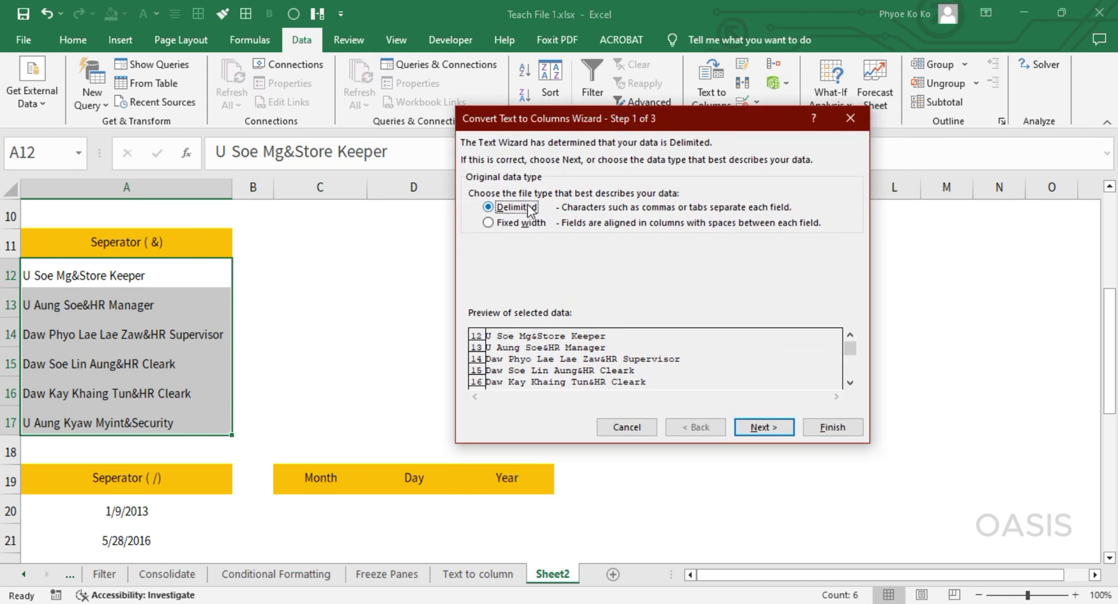
Replace the '-' delimiter with '&' and send the split to destination C12
left_click(779, 429)
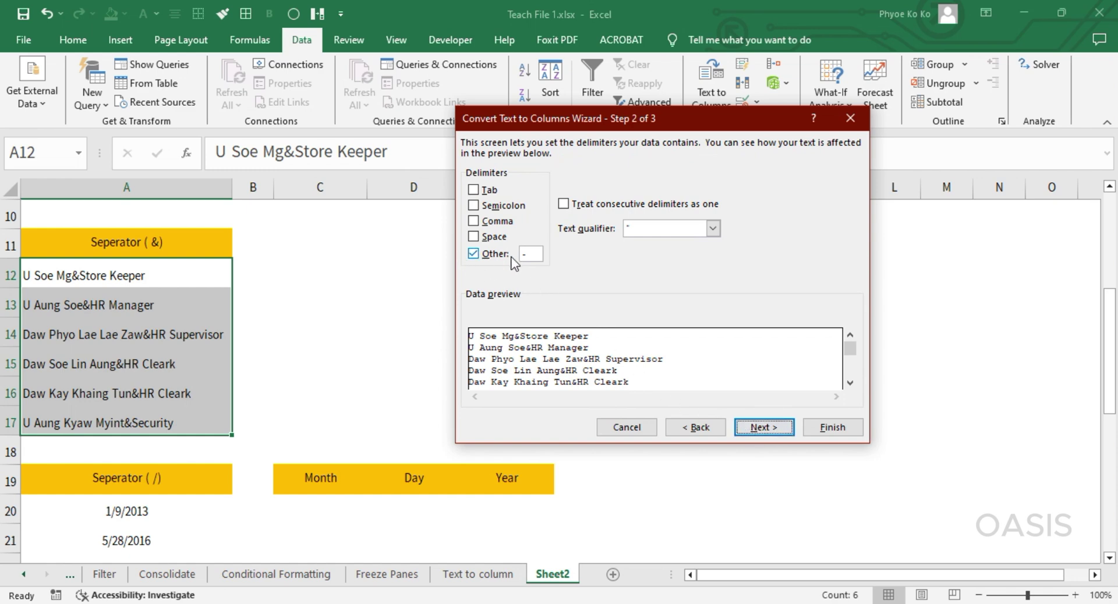
left_click_drag(528, 253, 515, 256)
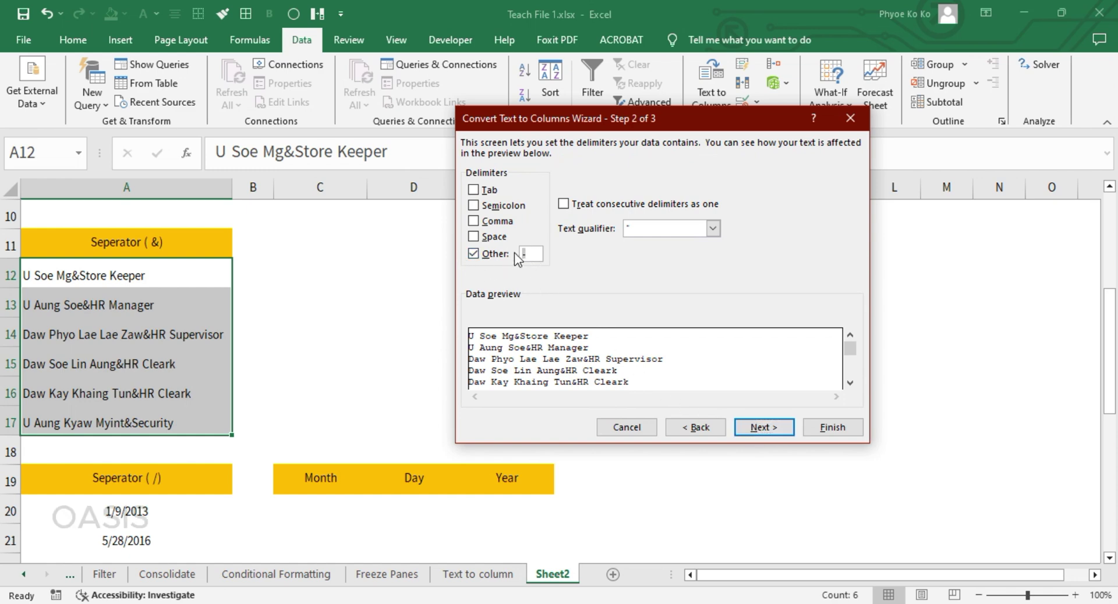
type("&")
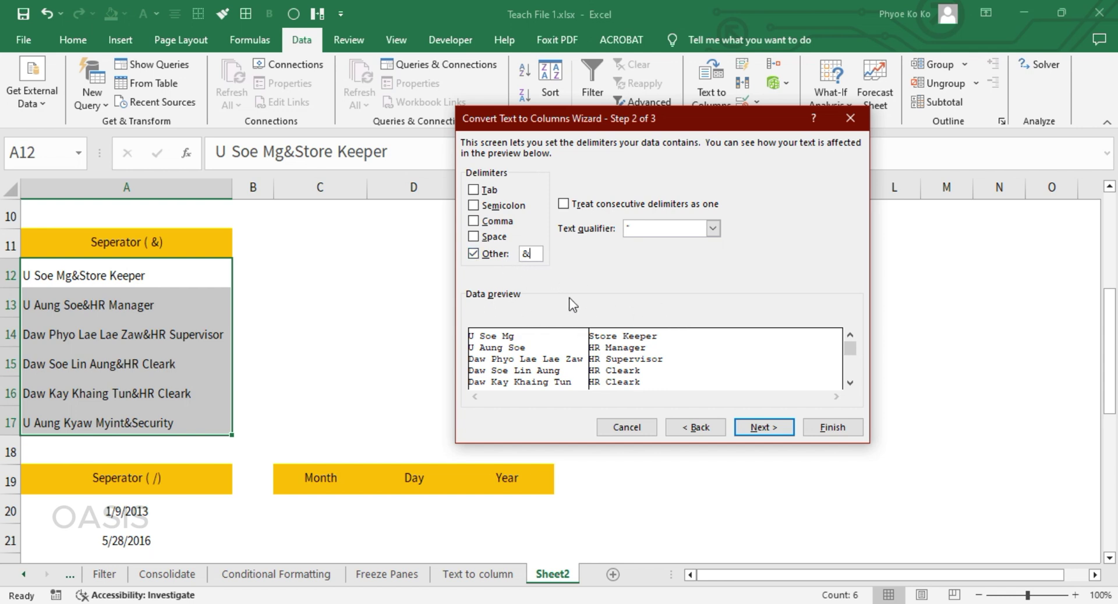
left_click(762, 428)
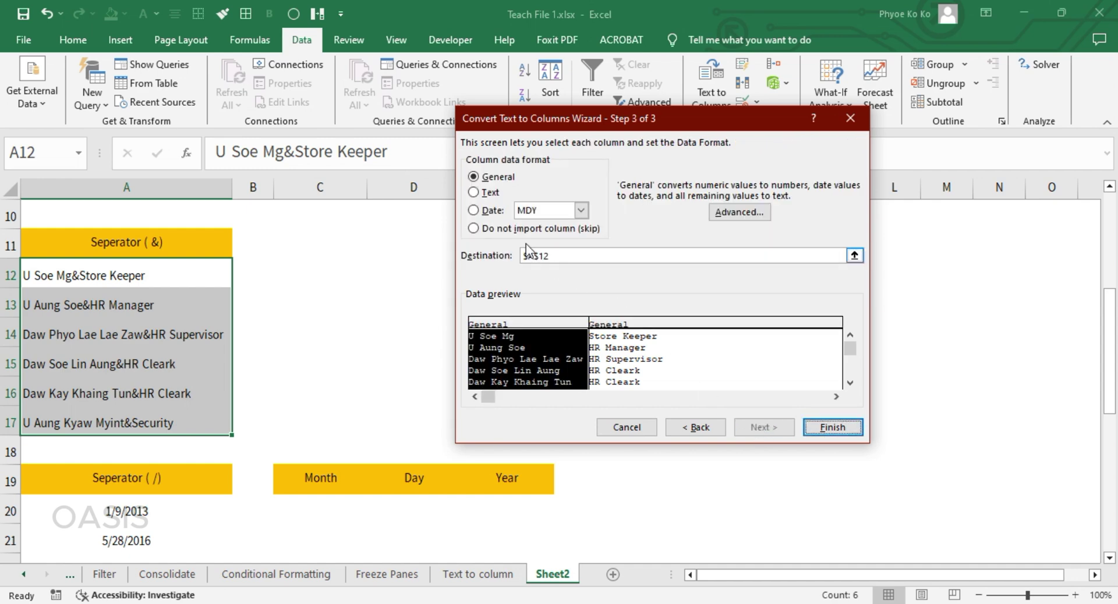
left_click_drag(521, 122, 641, 129)
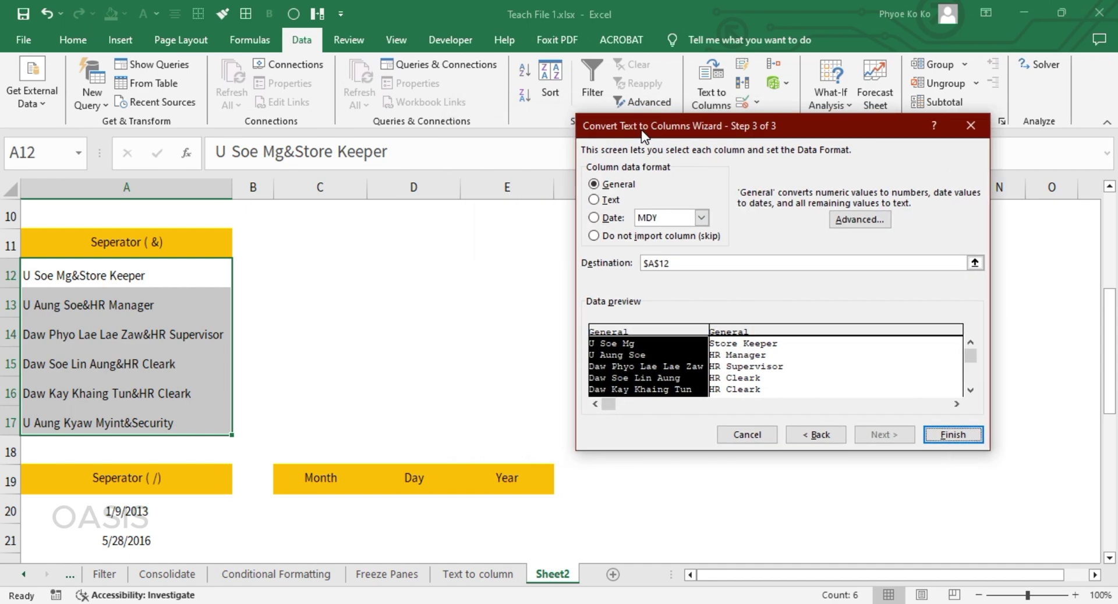
left_click(974, 263)
left_click(322, 276)
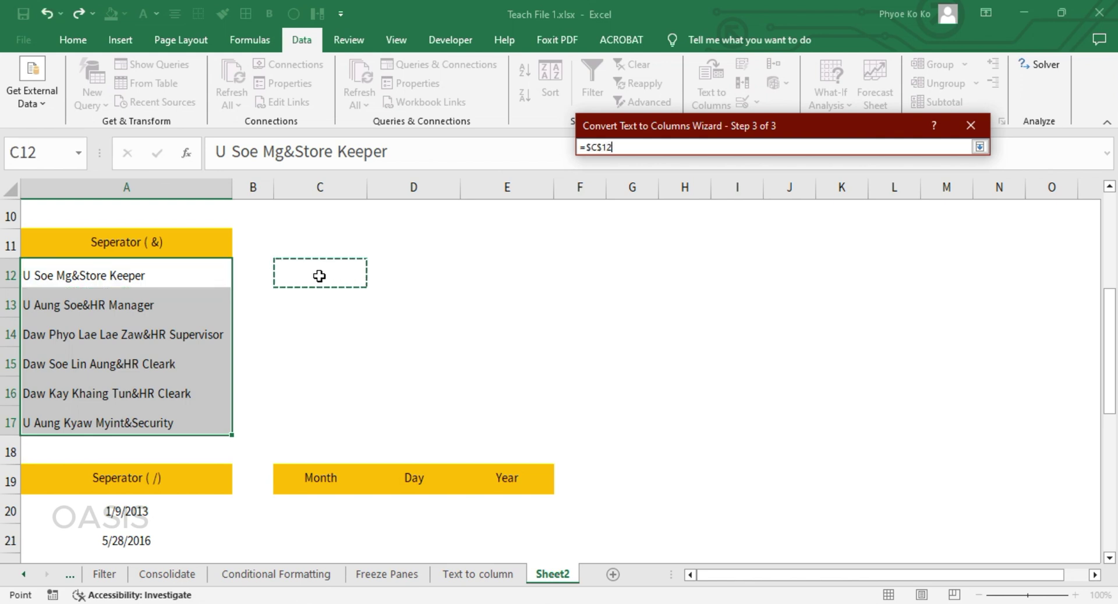
left_click(980, 146)
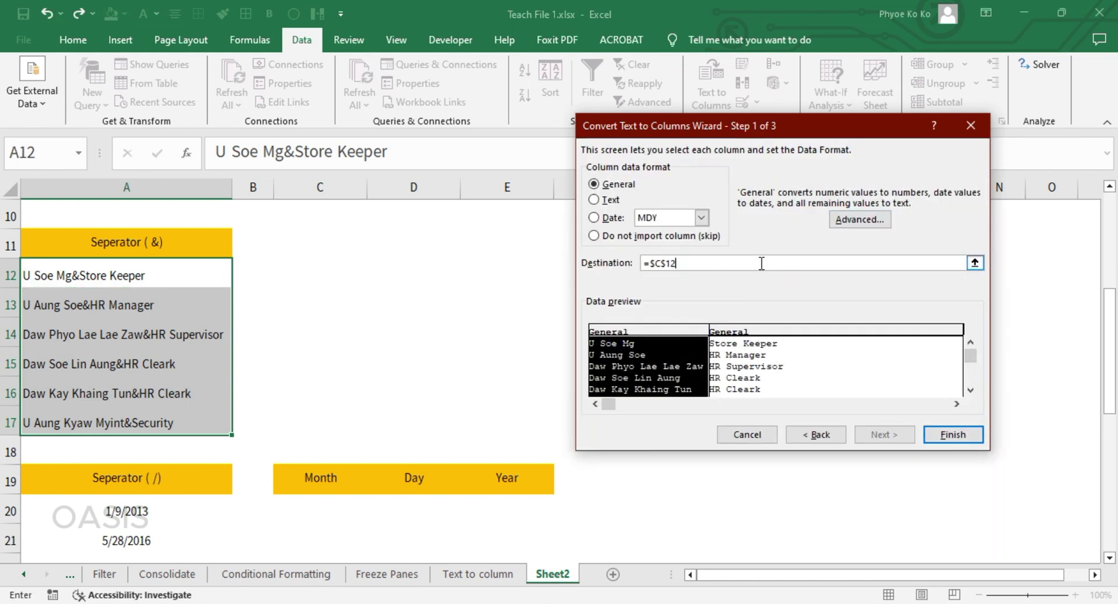
left_click(955, 436)
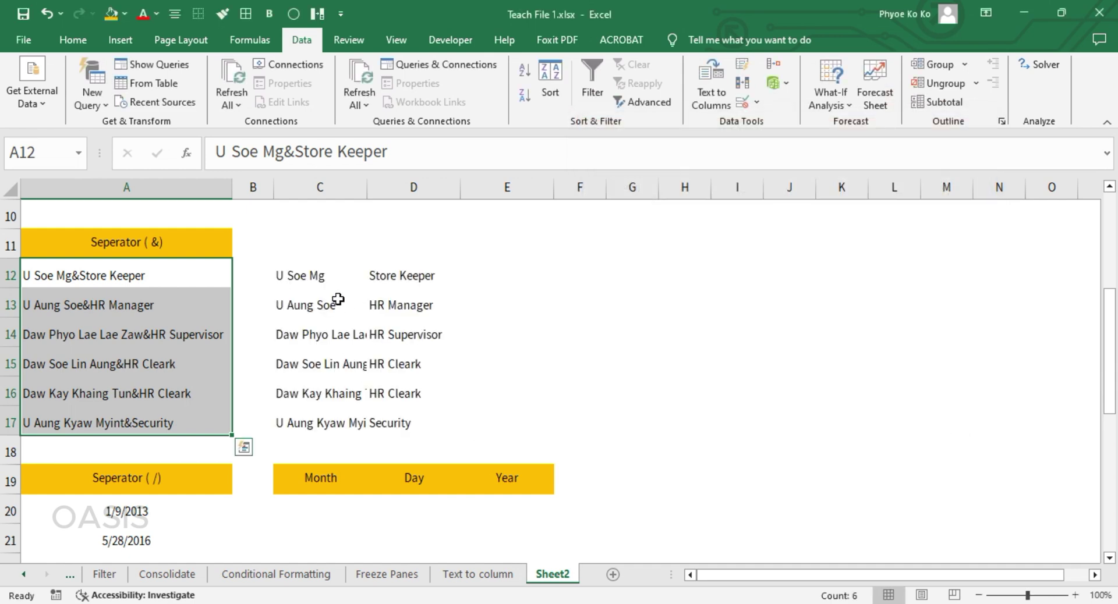
scroll(338, 299, "down", 3)
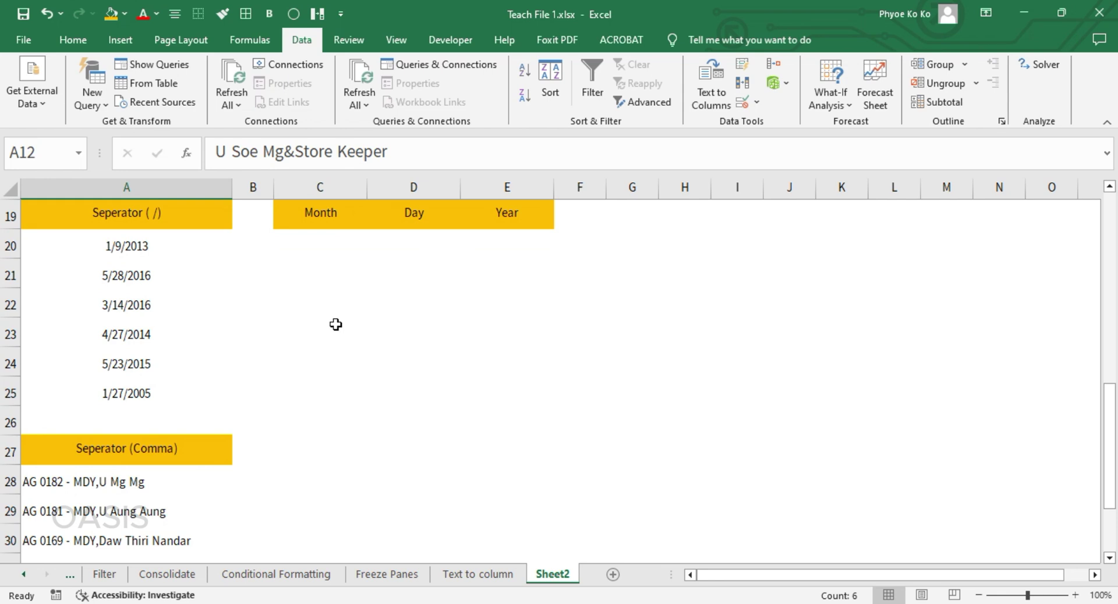
Split the six dates in A20:A25 on '/' into Month, Day and Year starting at C20
left_click_drag(143, 245, 143, 386)
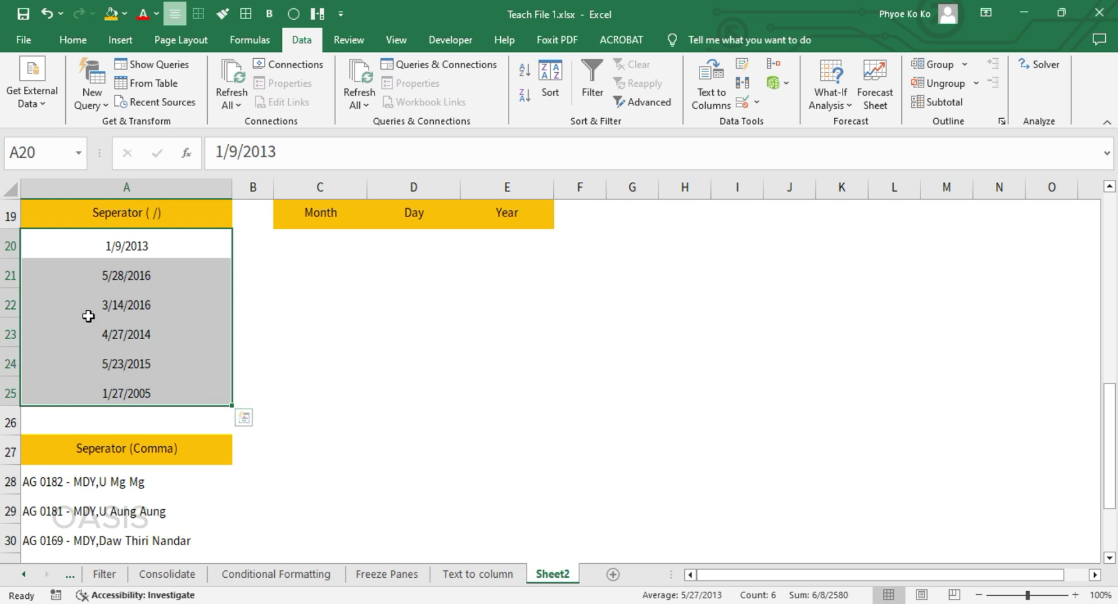
left_click(718, 79)
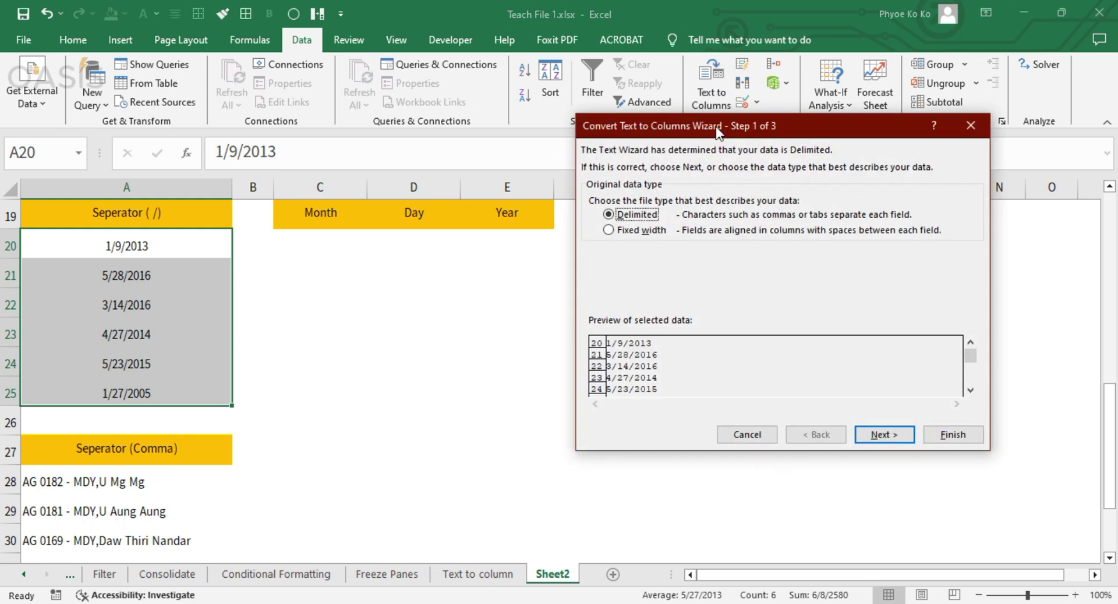
left_click_drag(704, 135, 644, 143)
left_click(823, 442)
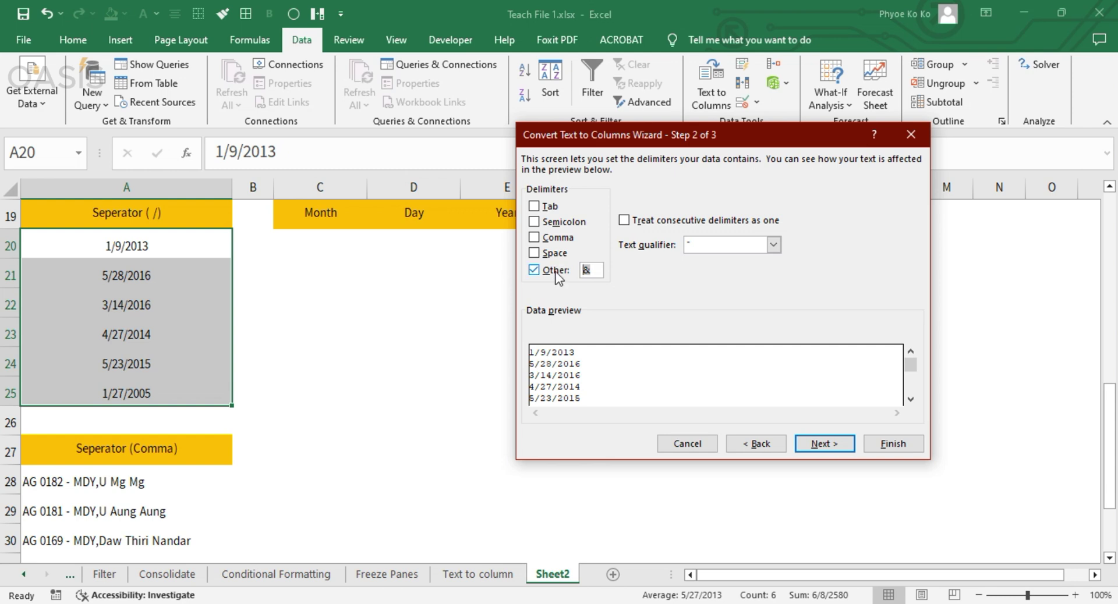
type("/")
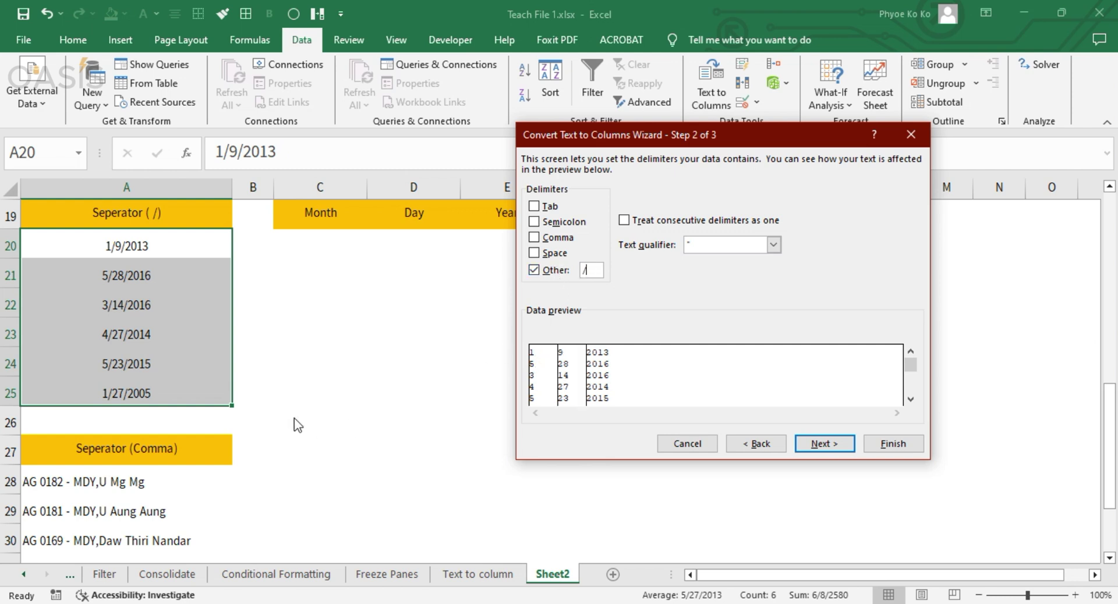
left_click(822, 444)
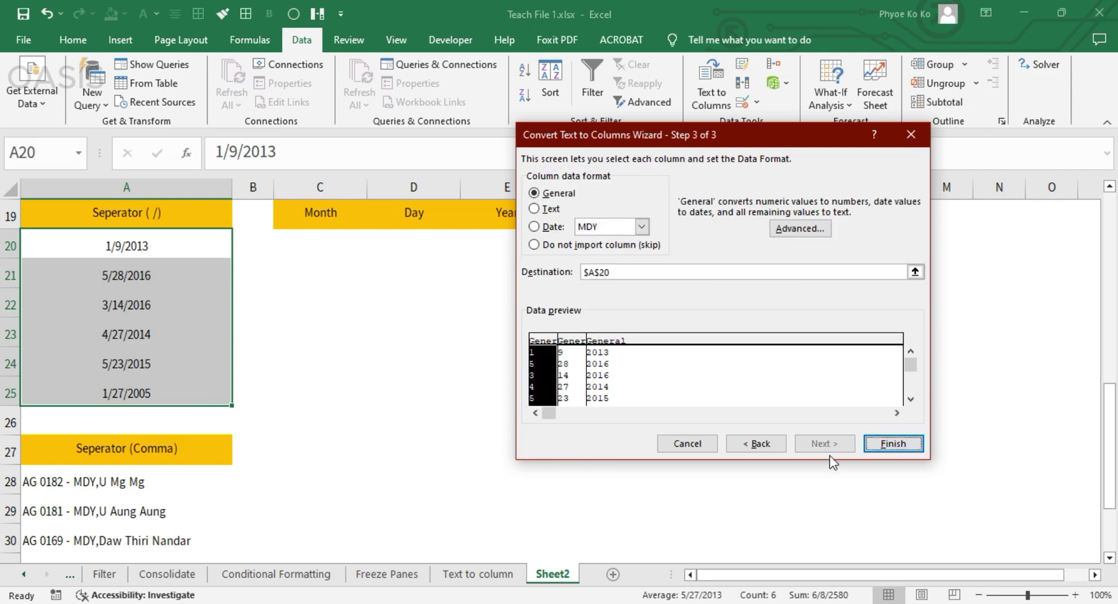
left_click(922, 273)
left_click(321, 245)
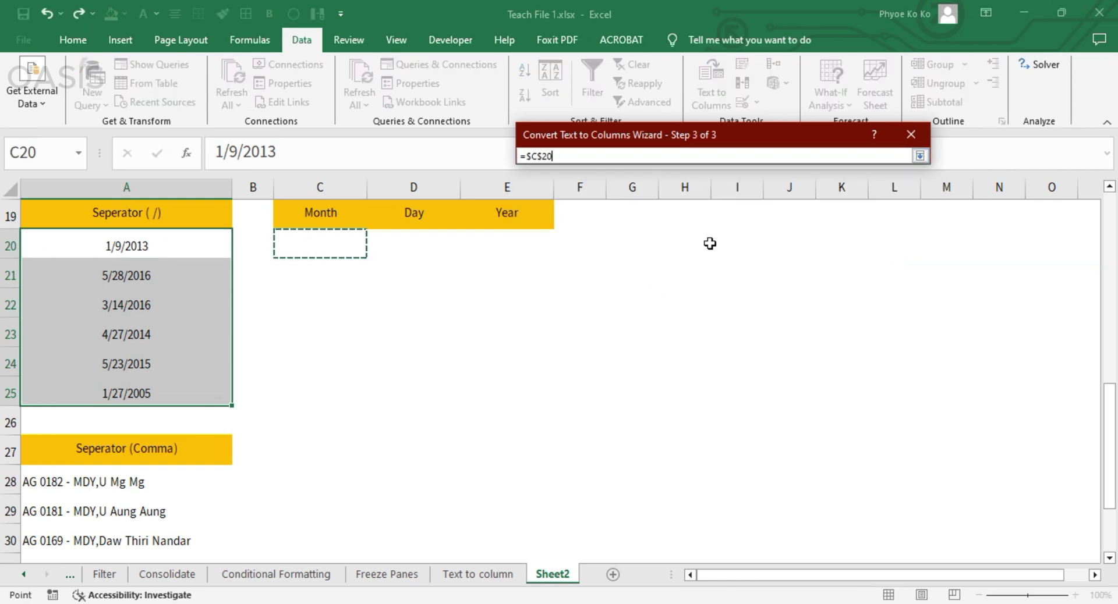
left_click(920, 156)
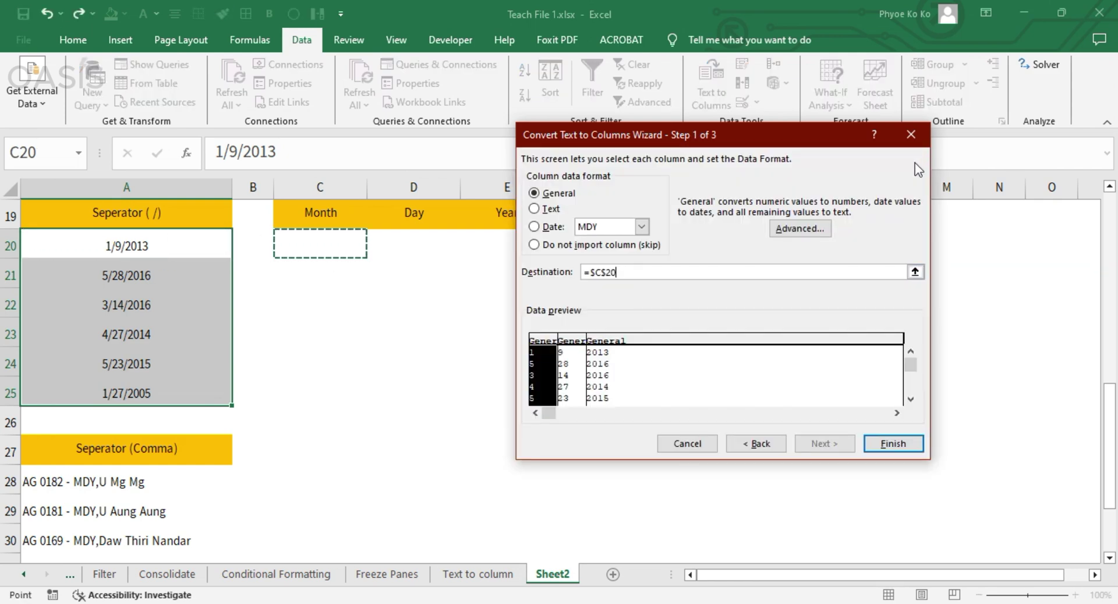
left_click(897, 445)
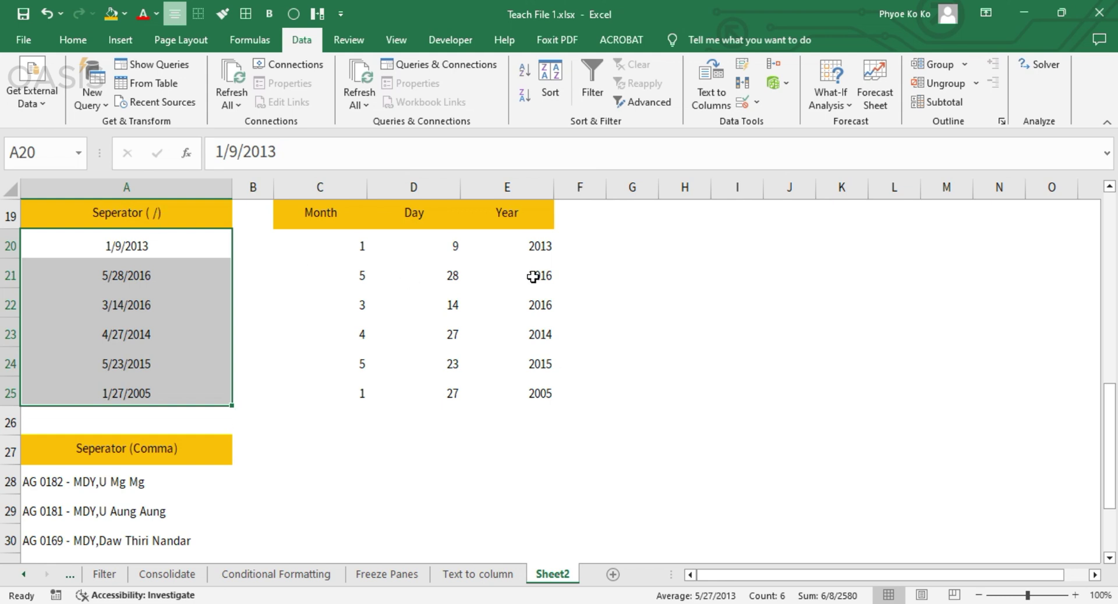
Select the comma-separated entries in A28:A33 and start Text to Columns as Delimited
scroll(533, 276, "down", 3)
scroll(532, 278, "up", 1)
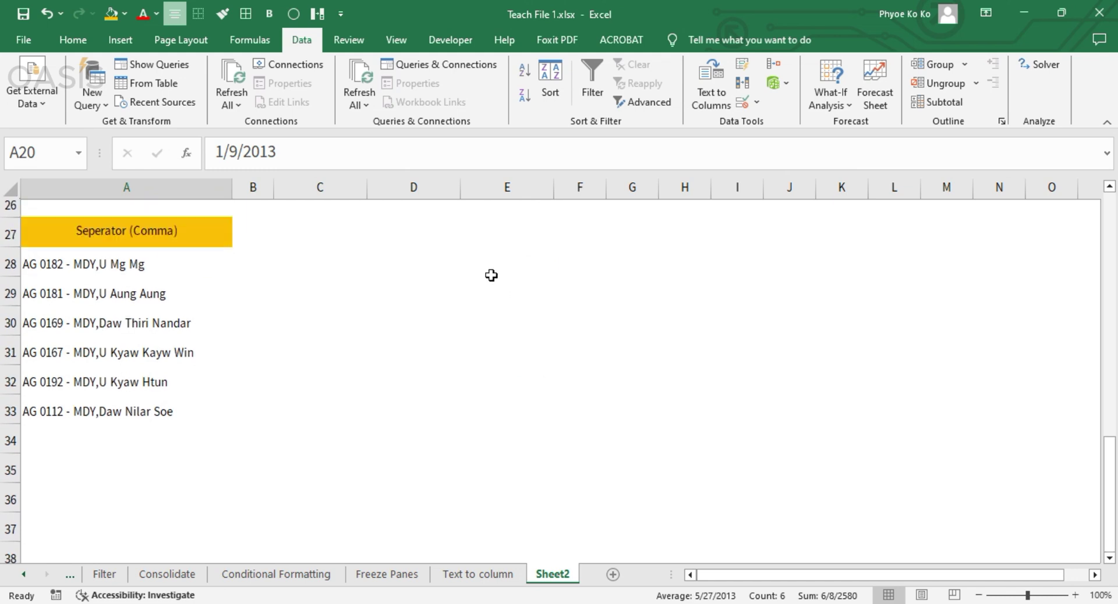
left_click_drag(84, 309, 84, 445)
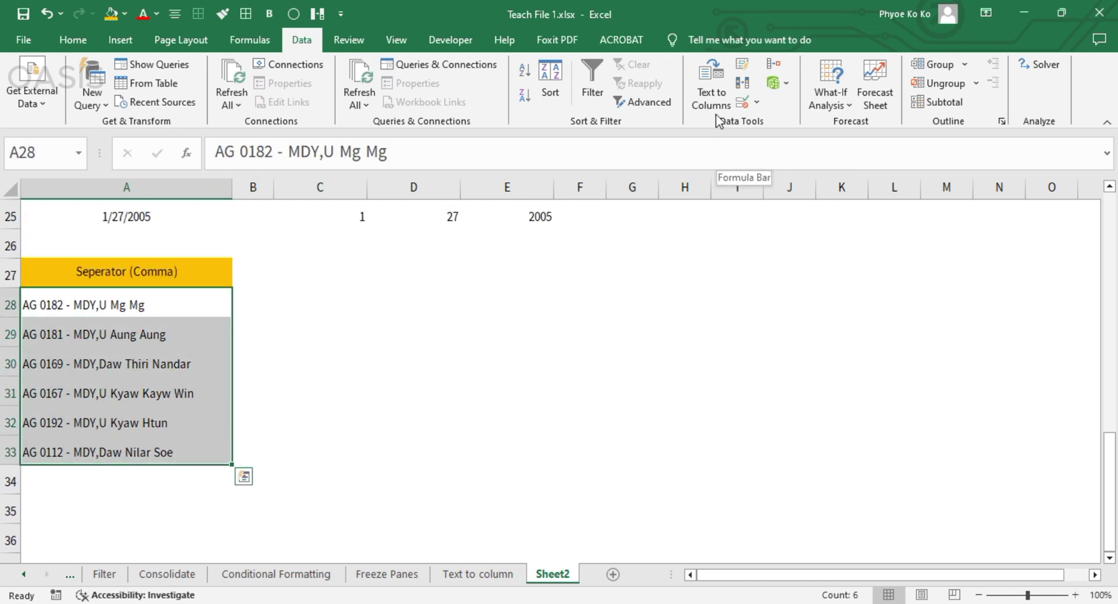
left_click(712, 95)
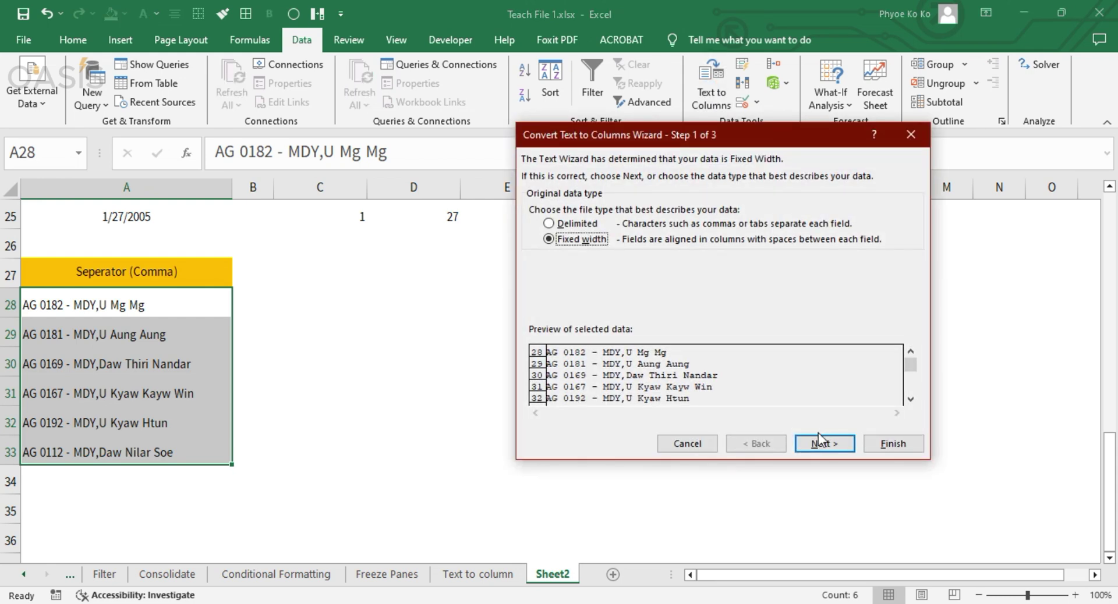
left_click(575, 223)
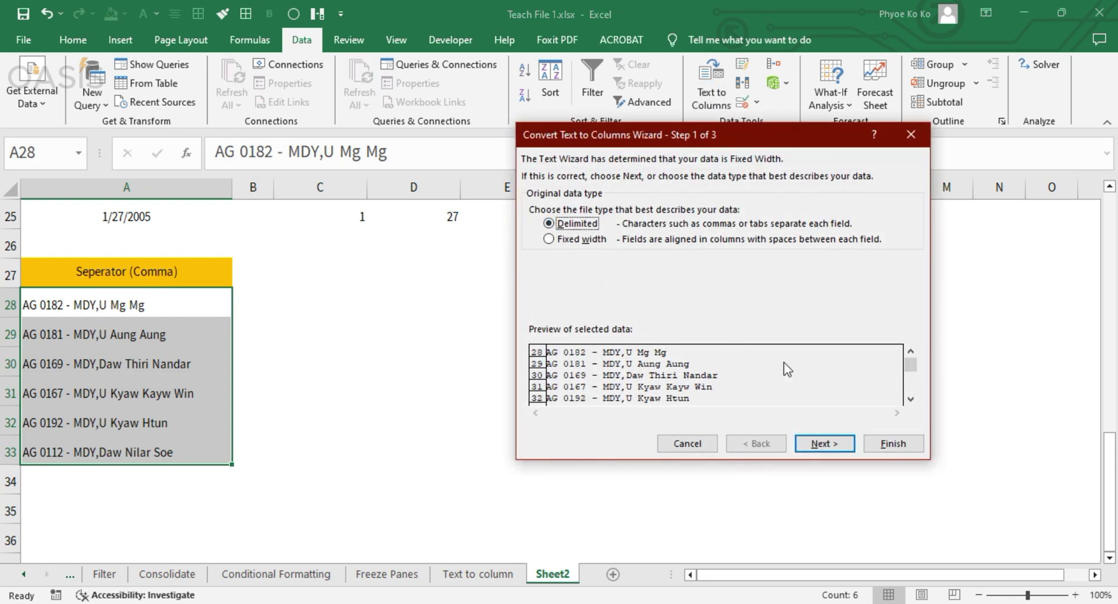
Split the entries at commas instead of slashes, with output starting at C28
left_click(826, 443)
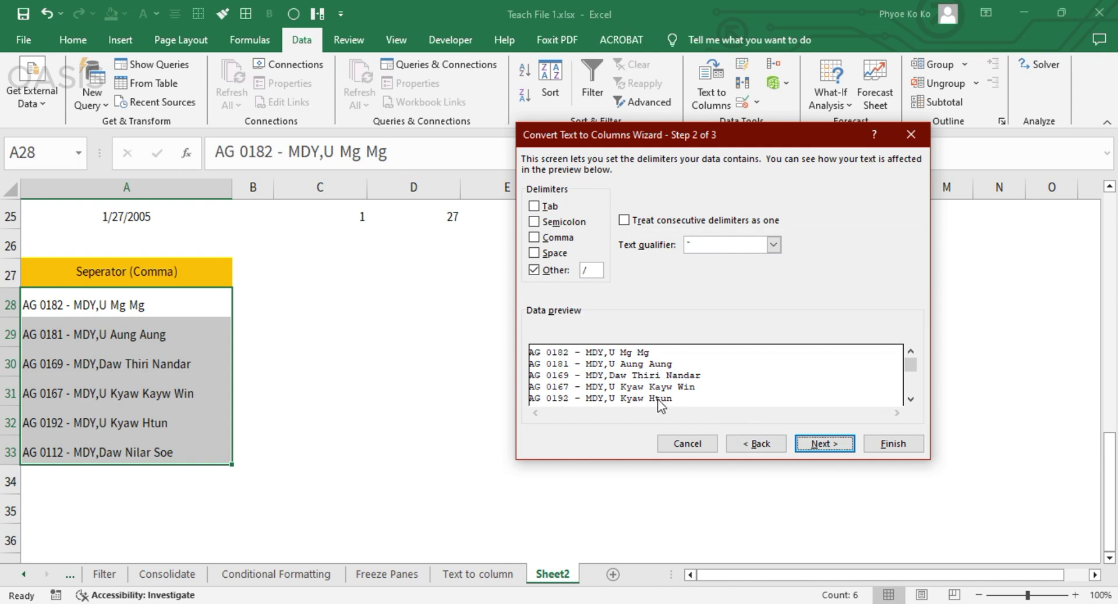
left_click(589, 270)
type("/")
left_click(540, 271)
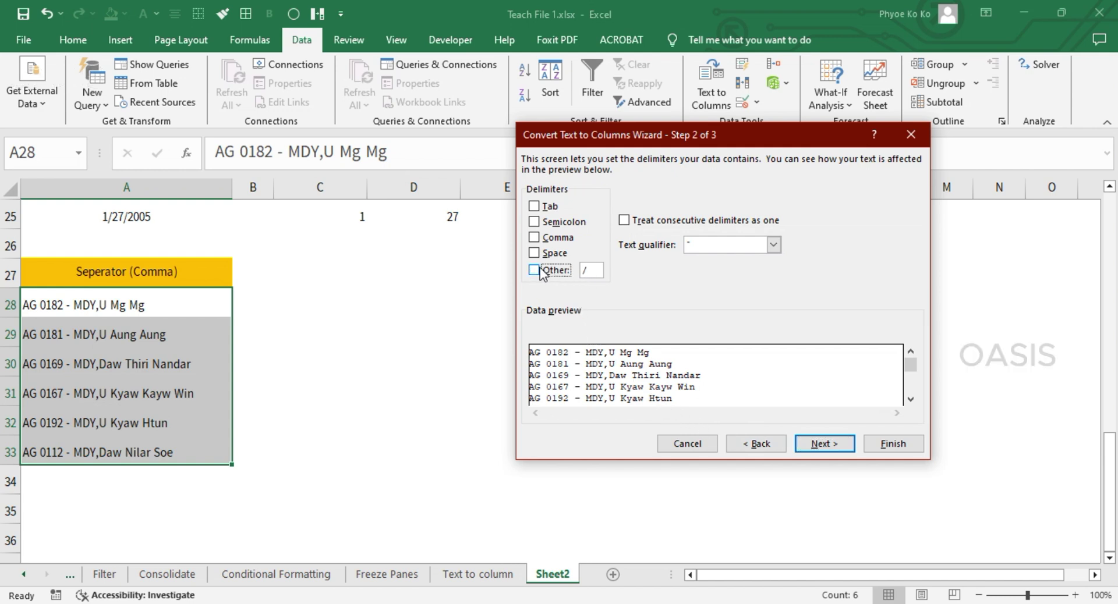
left_click(538, 239)
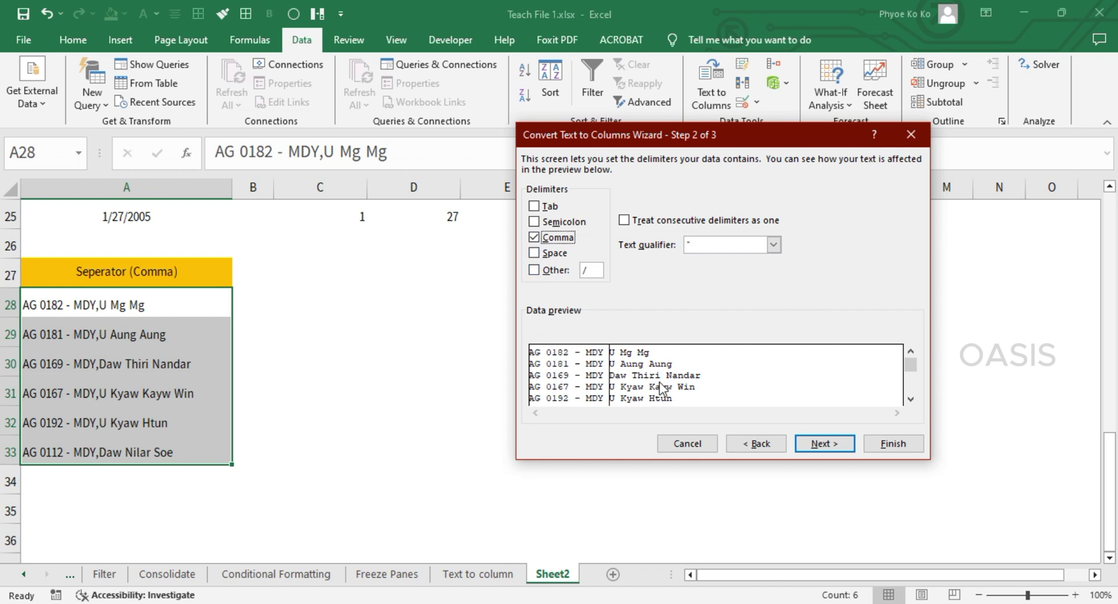
left_click(825, 446)
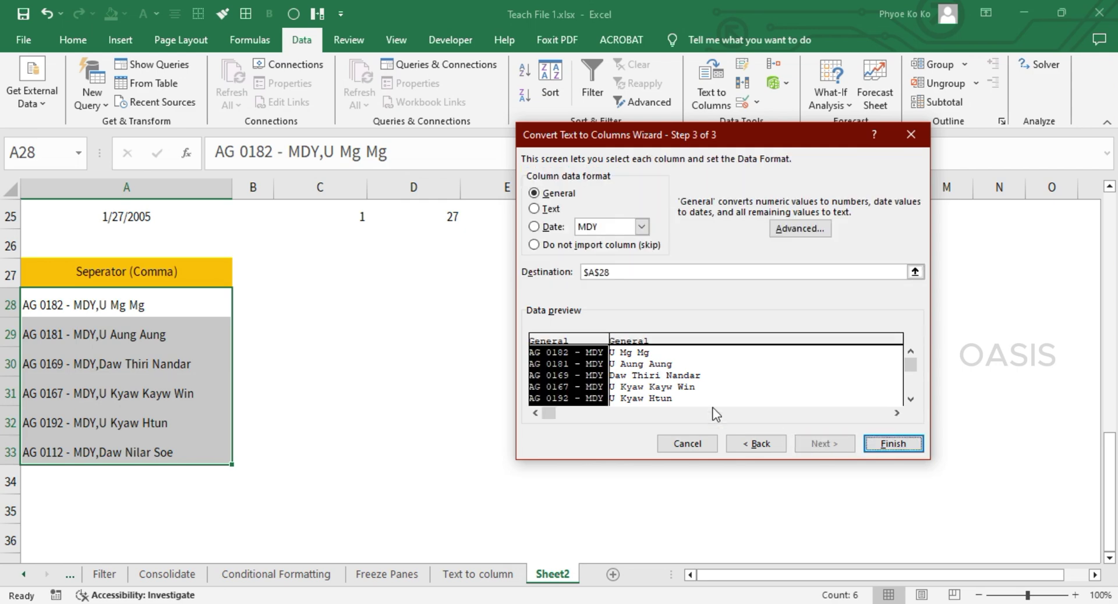
left_click(912, 273)
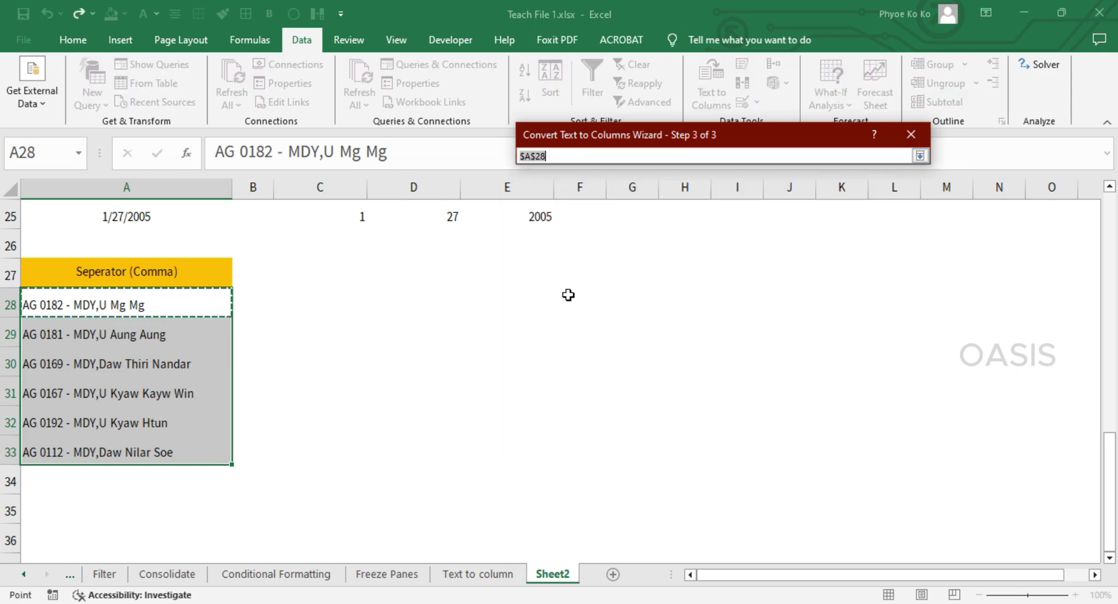
left_click(308, 300)
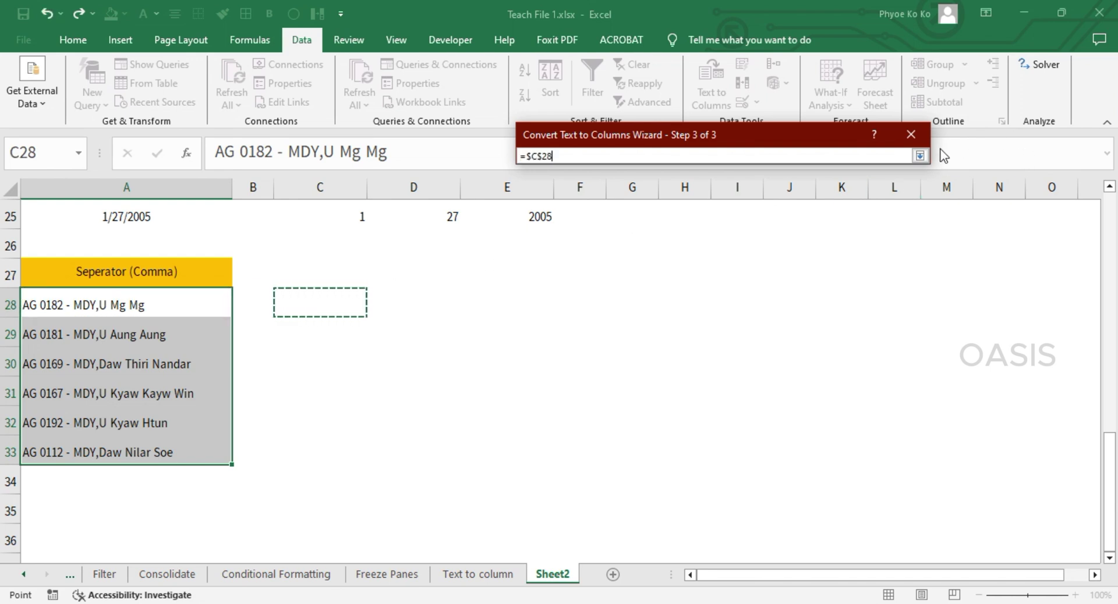
left_click(920, 156)
left_click(893, 443)
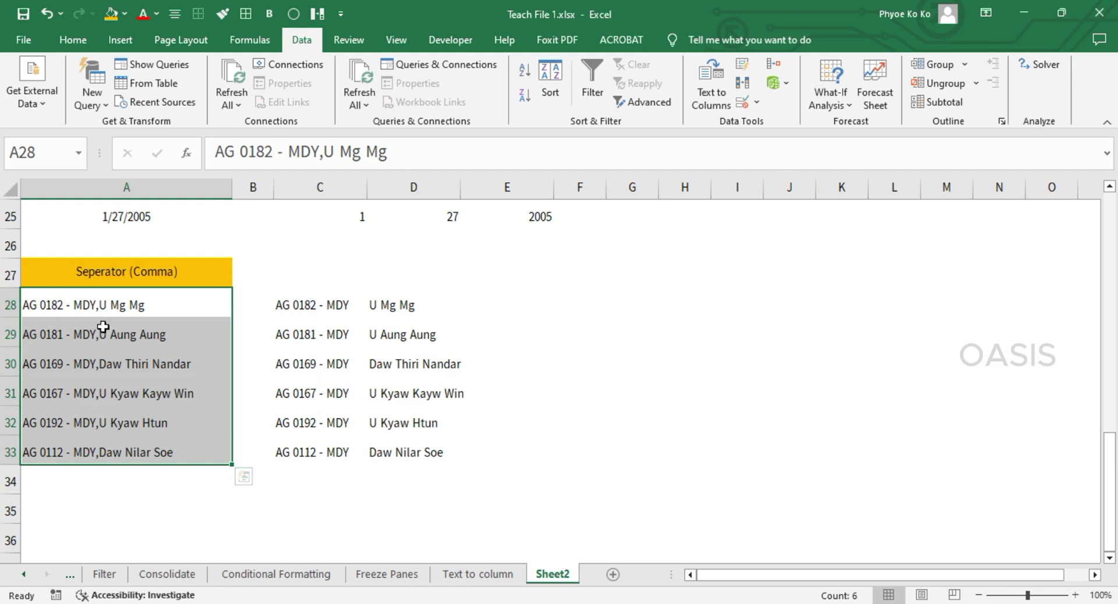
Start a fixed-width split of A28:A33, adding two column breaks in the preview
left_click(720, 111)
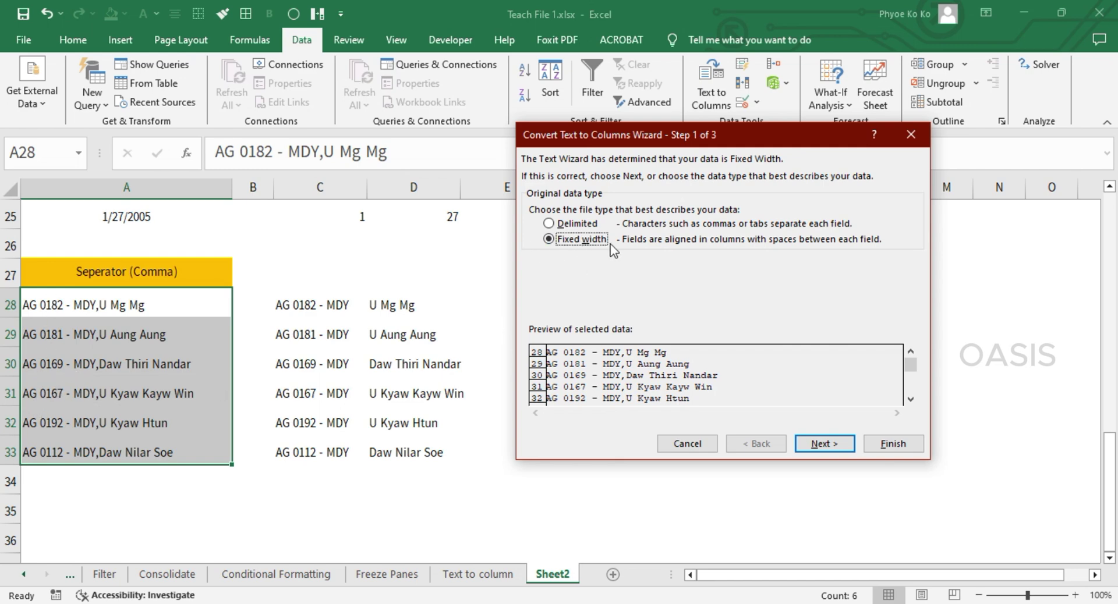
left_click(825, 445)
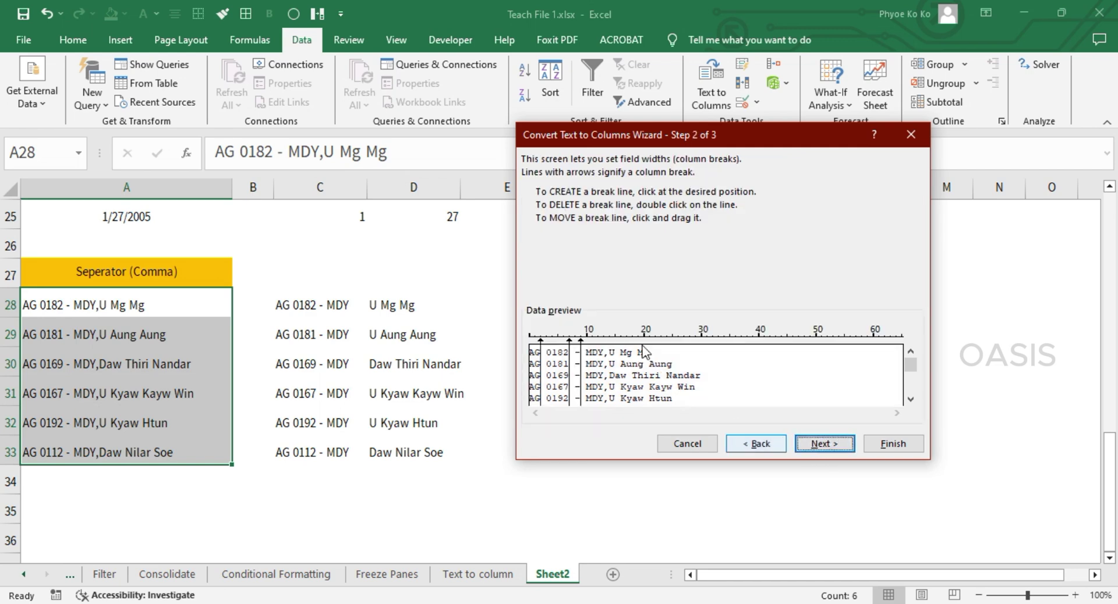
left_click_drag(652, 138, 540, 69)
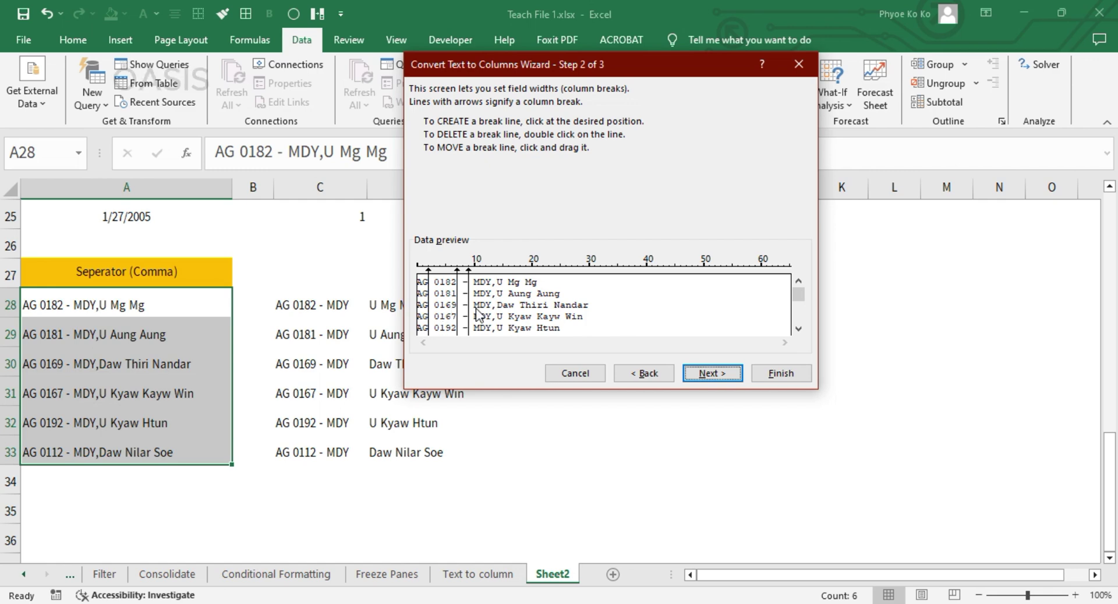
left_click(496, 271)
left_click(507, 271)
Send the fixed-width pieces to destination G28 and finish the split
left_click(709, 373)
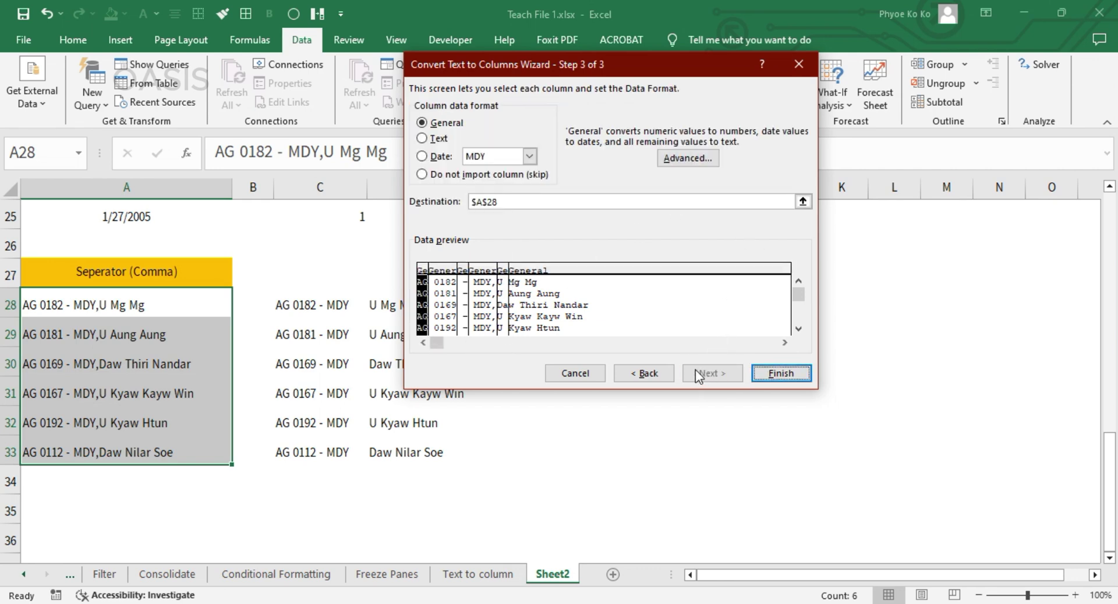
left_click(802, 201)
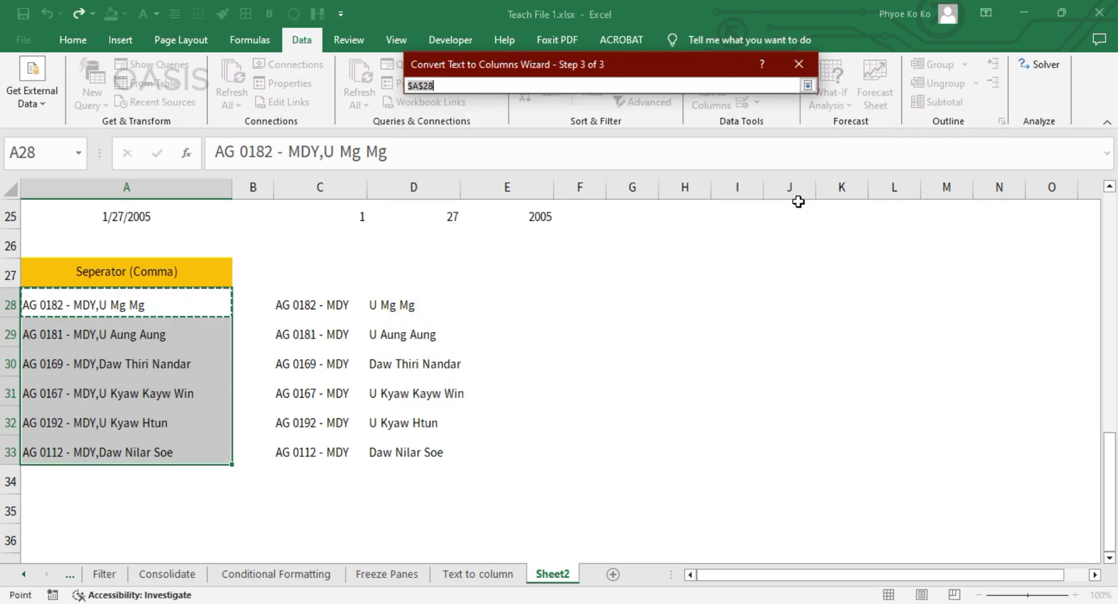
left_click(622, 304)
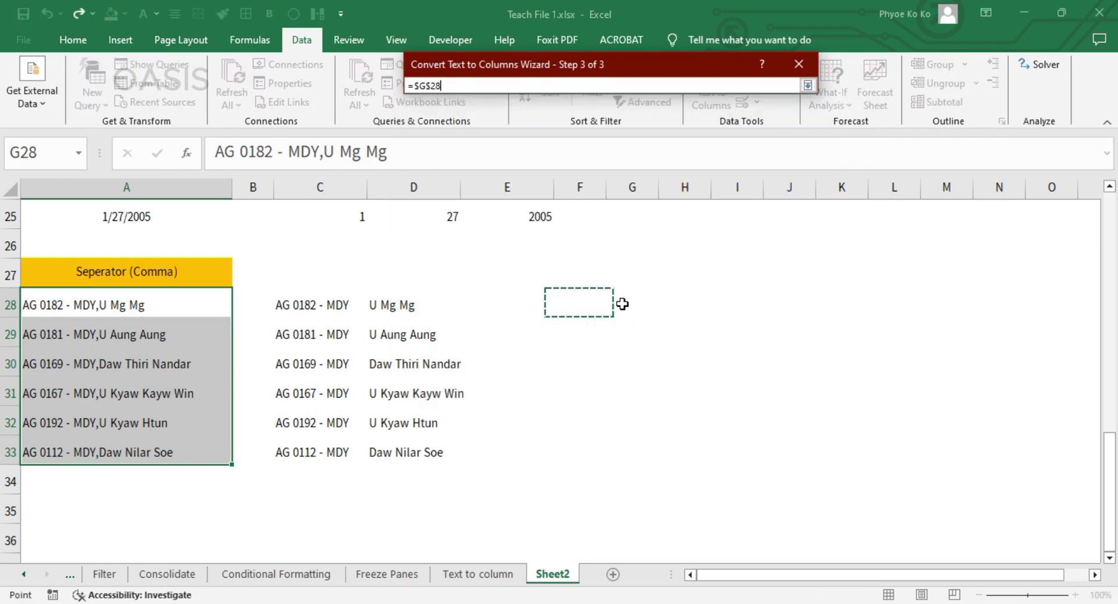
left_click(807, 87)
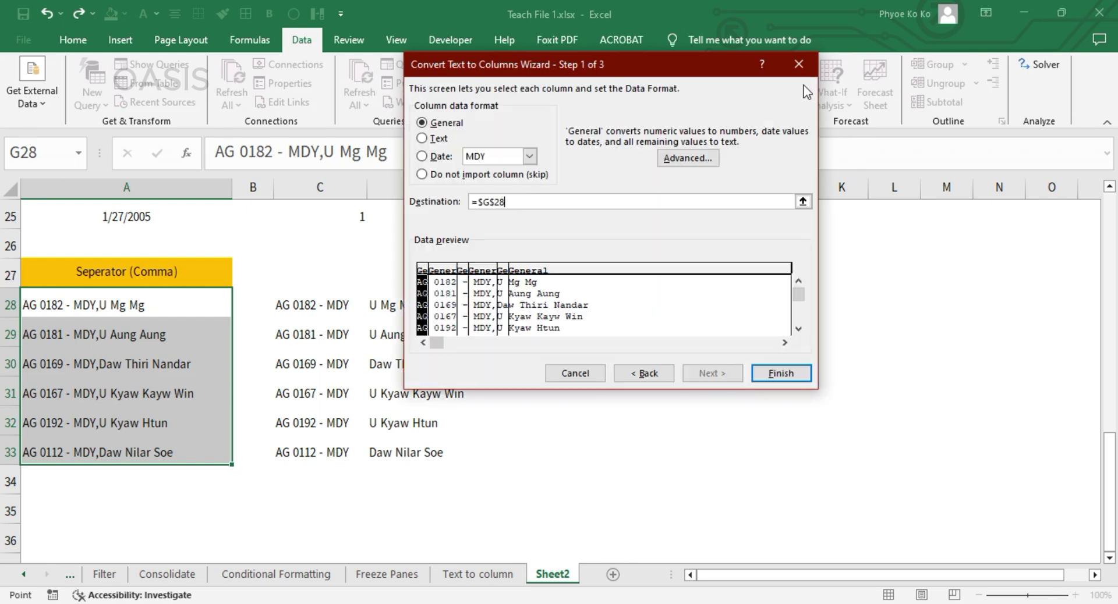
left_click(781, 373)
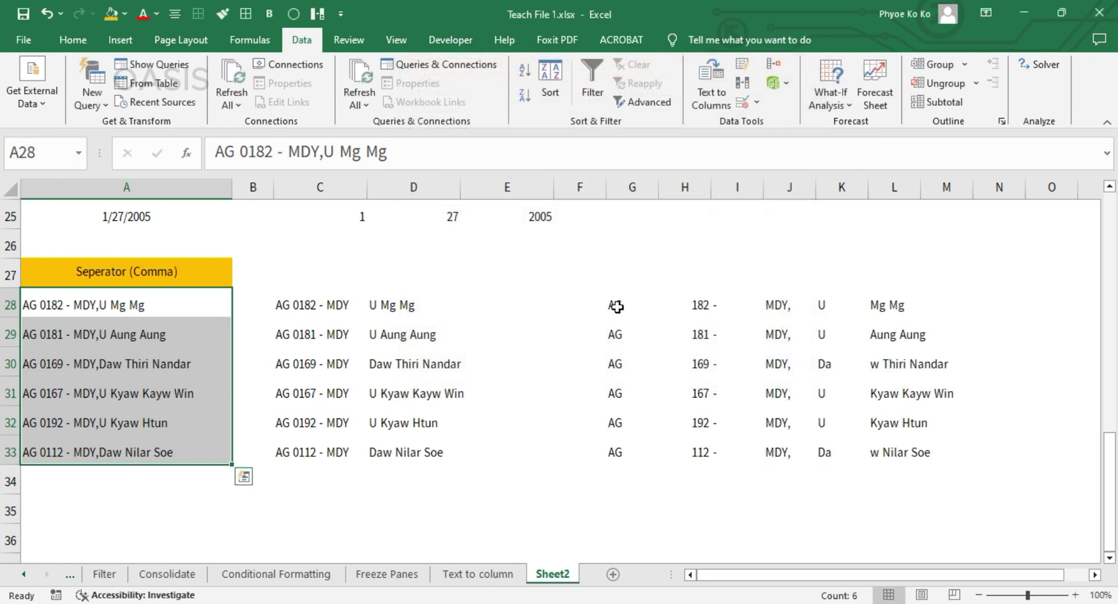
Select the new AG, number and title result columns to check them
left_click_drag(613, 305, 616, 451)
left_click_drag(705, 304, 701, 452)
left_click_drag(820, 305, 825, 450)
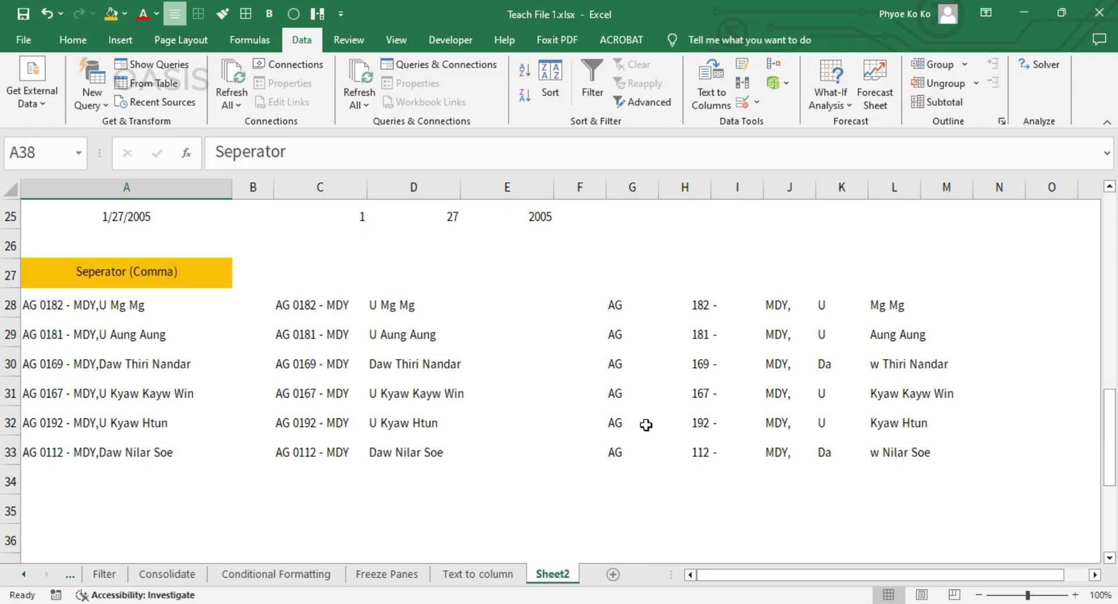
Select the Seperator entries in A39:A44 and launch Text to Columns
scroll(646, 425, "down", 3)
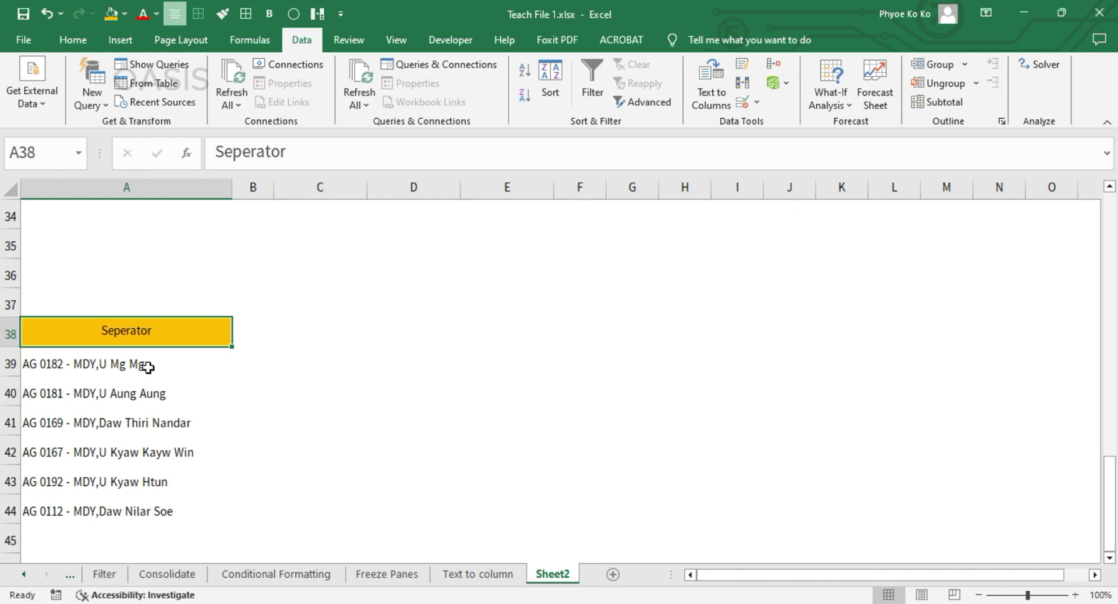
left_click_drag(143, 364, 133, 510)
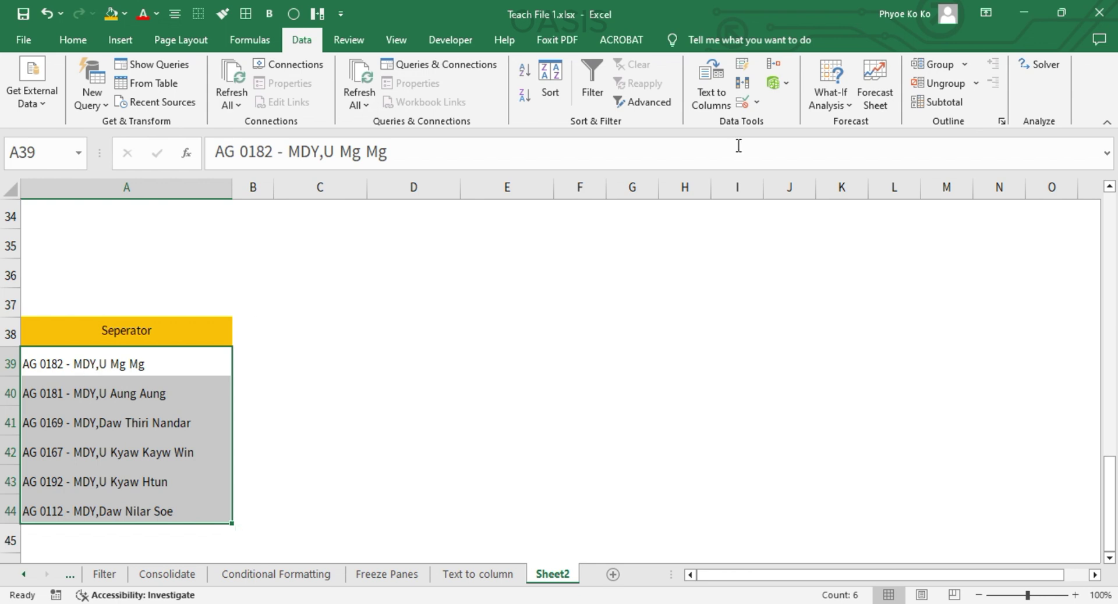
left_click(706, 88)
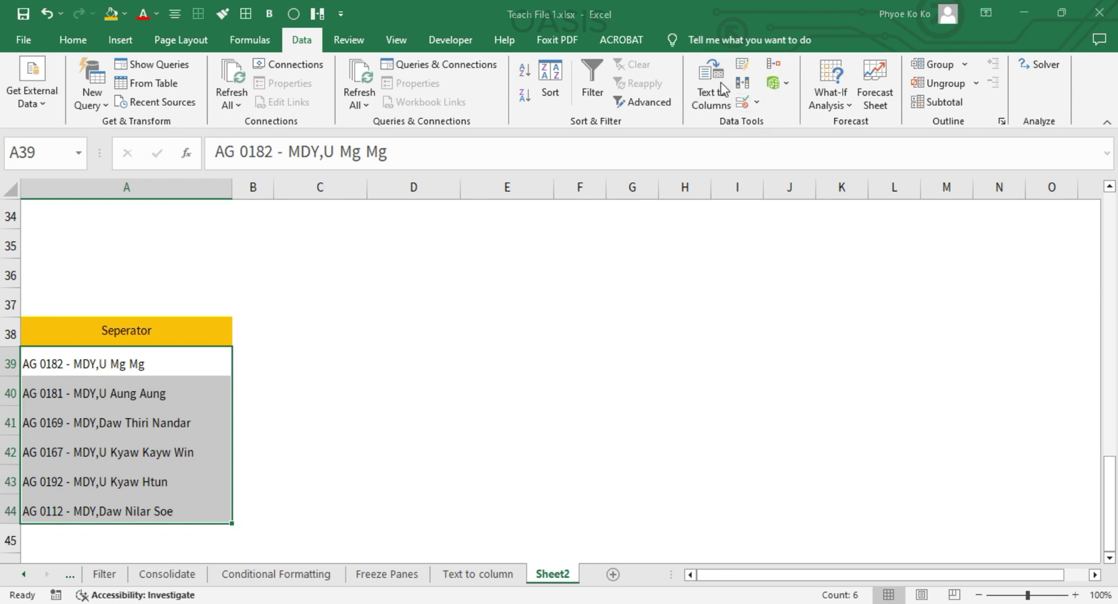
left_click_drag(527, 71, 525, 192)
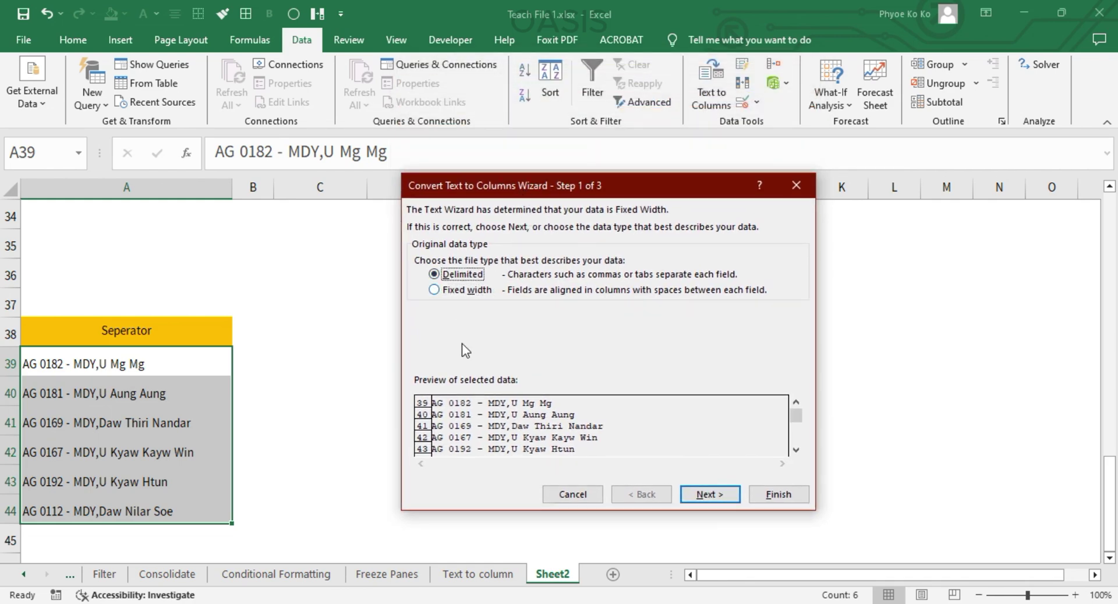
Split the entries using Space, Comma and '-' as delimiters
left_click(717, 495)
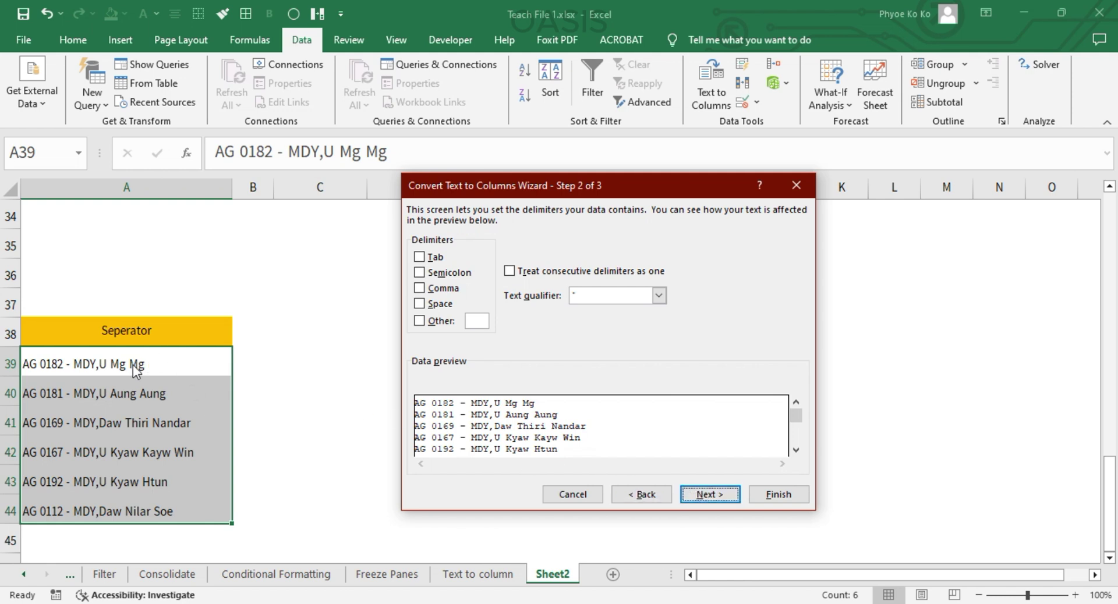
left_click(422, 305)
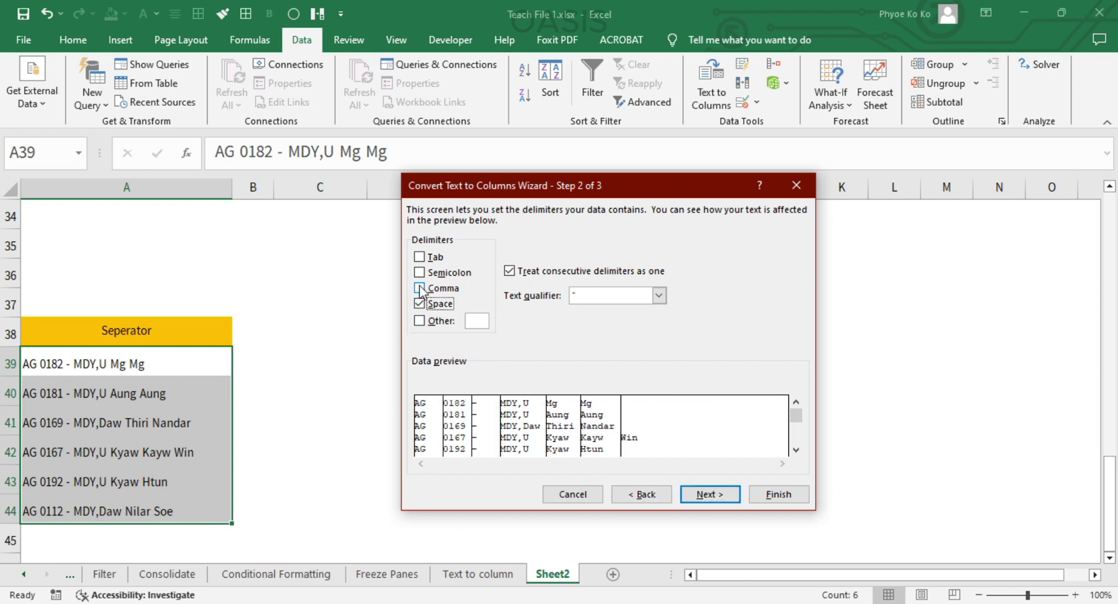
left_click(419, 288)
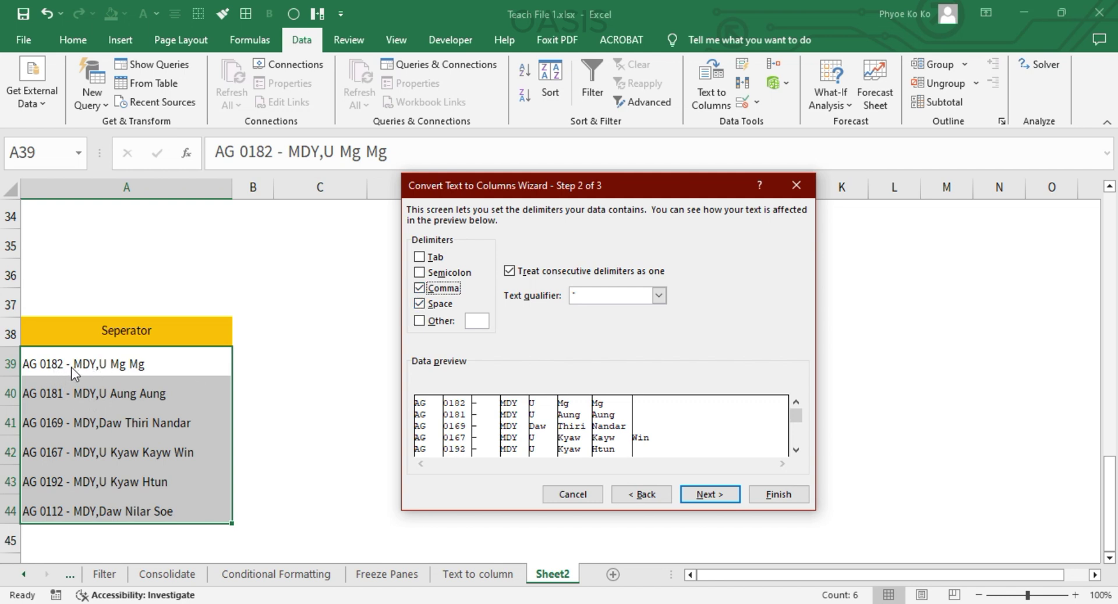
left_click(420, 321)
type("-")
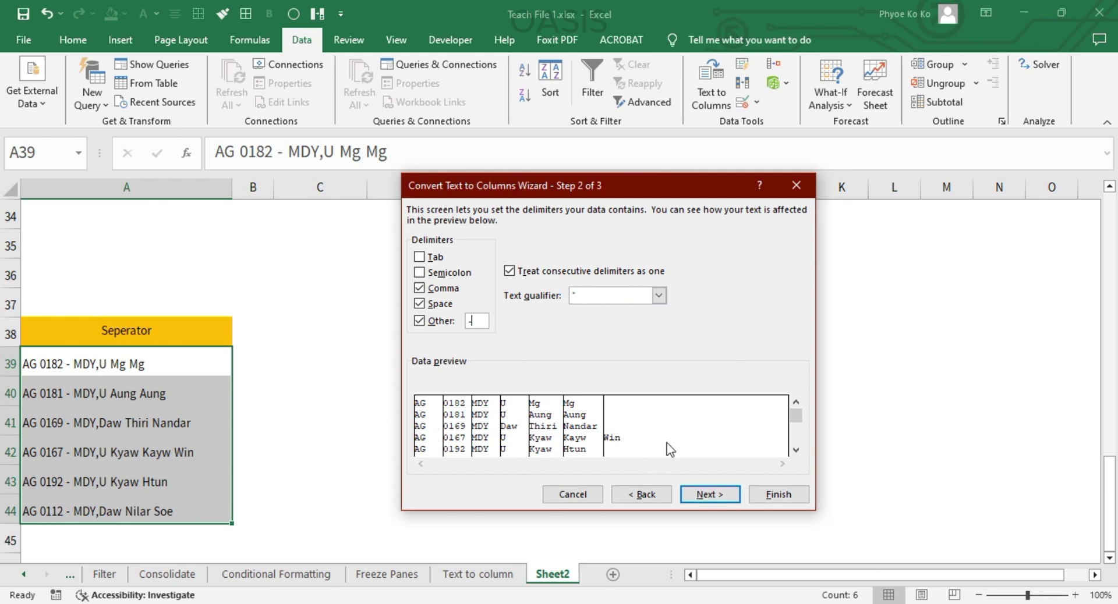
left_click_drag(498, 192, 588, 197)
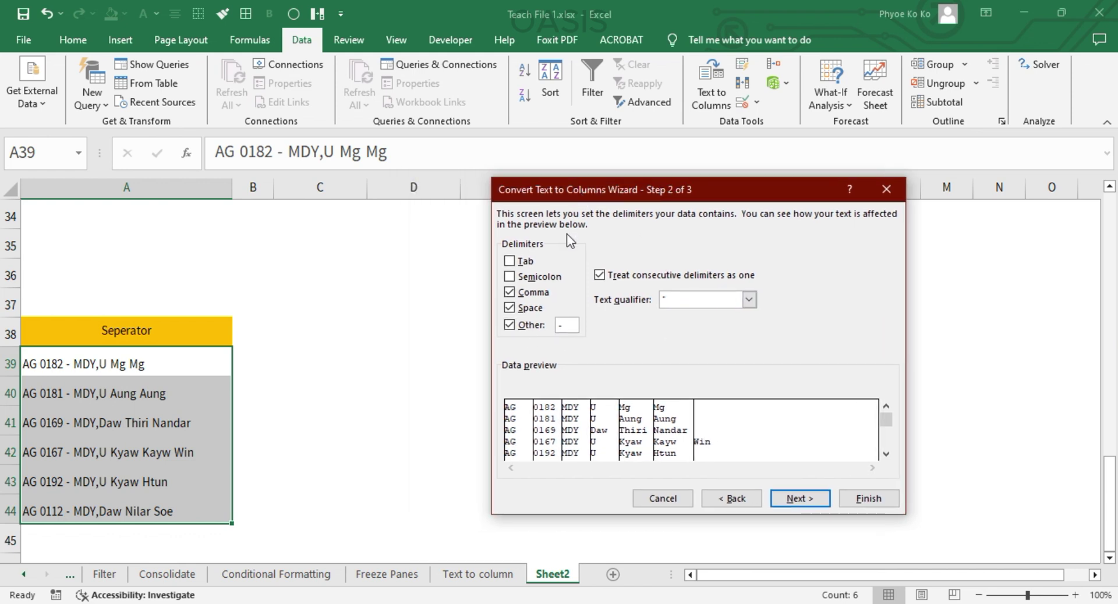
left_click(867, 499)
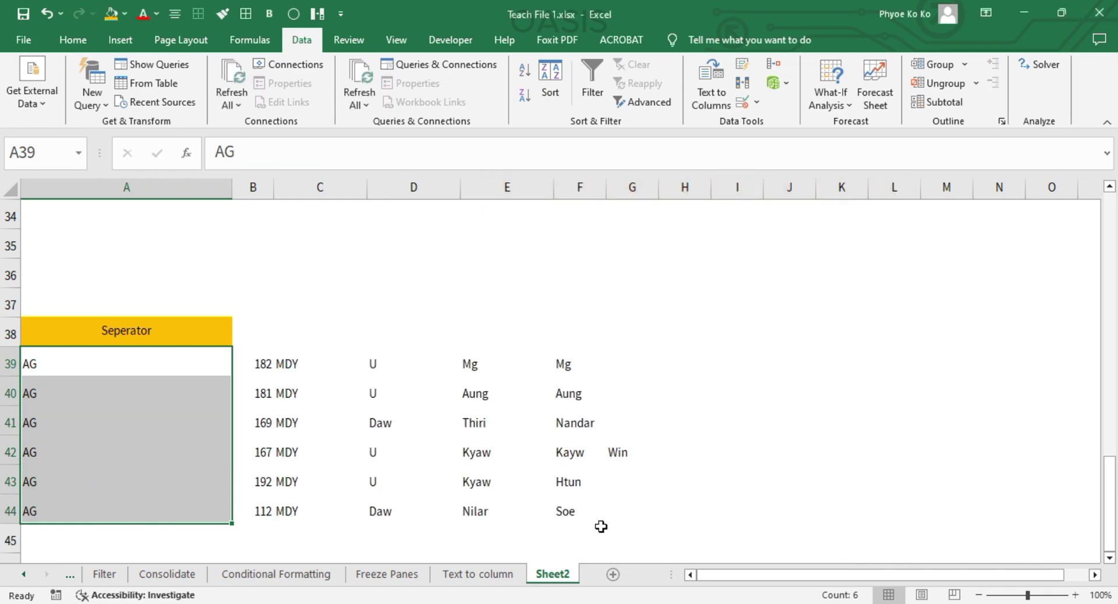